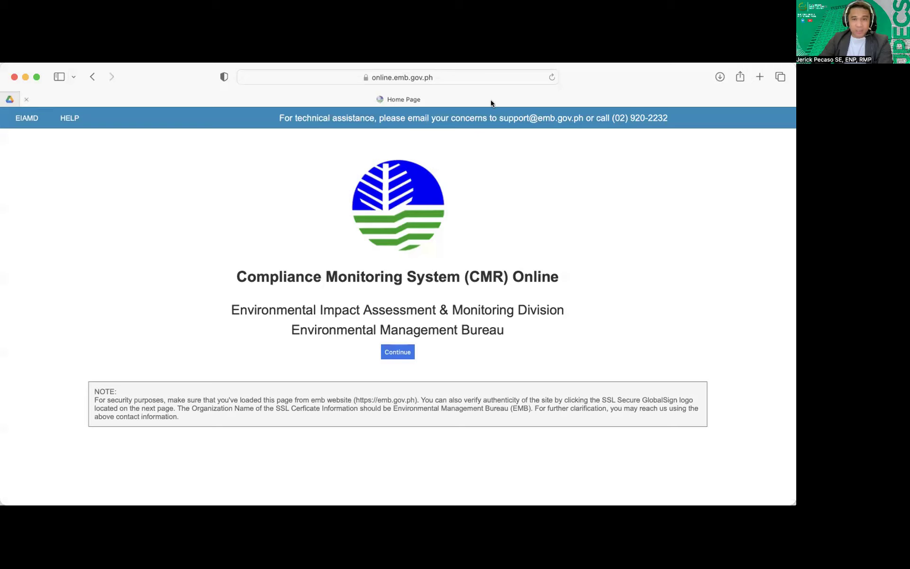
Go from the CMR Online home page through login to the new-proponent sign-up
left_click(475, 78)
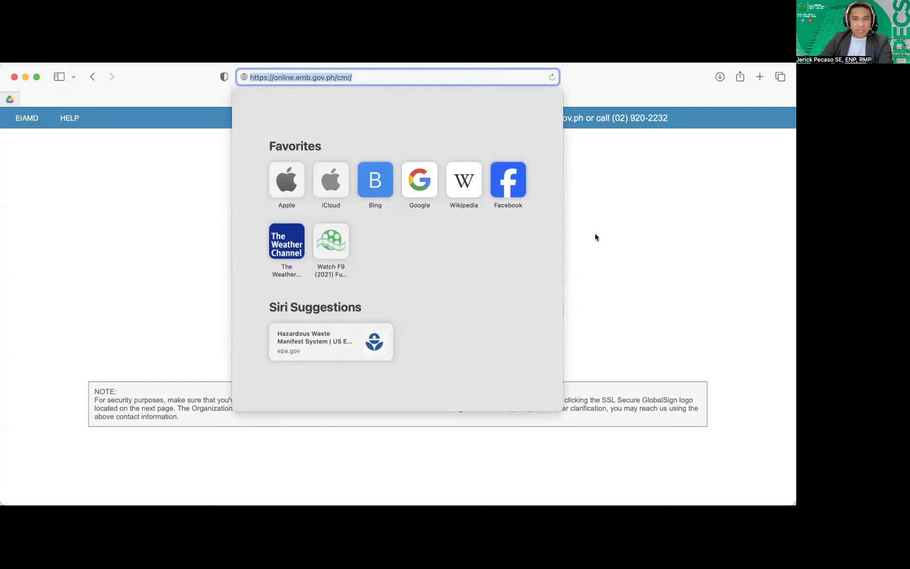
left_click(624, 251)
scroll(379, 344, "up", 3)
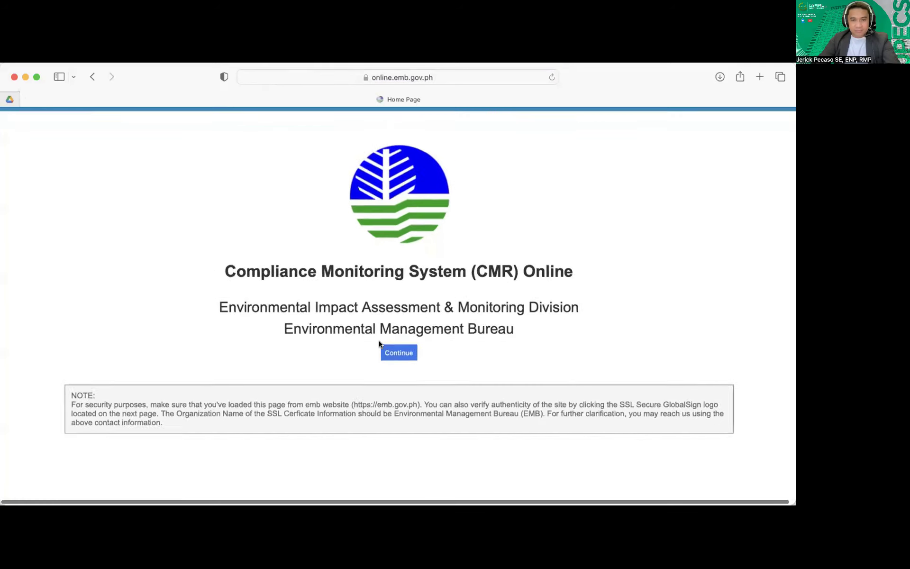
left_click(407, 355)
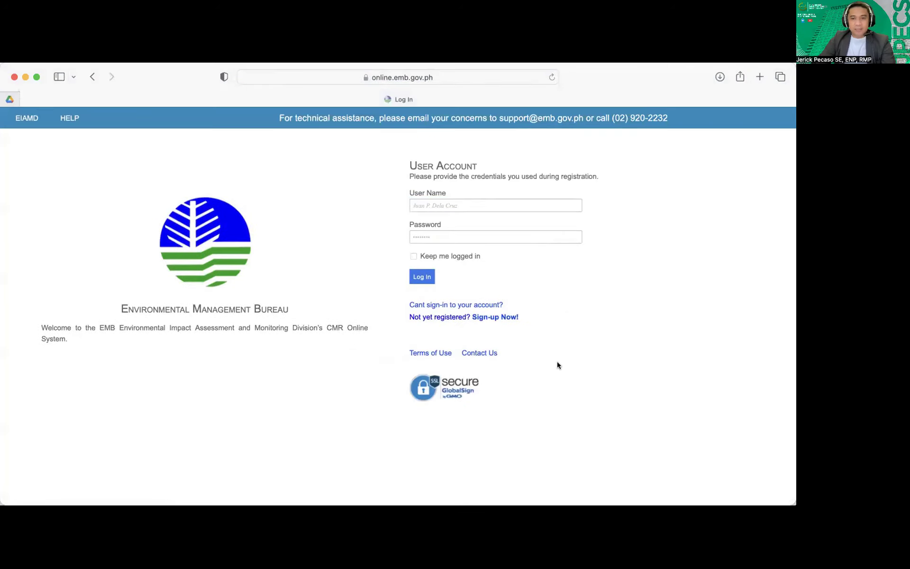
scroll(558, 365, "up", 3)
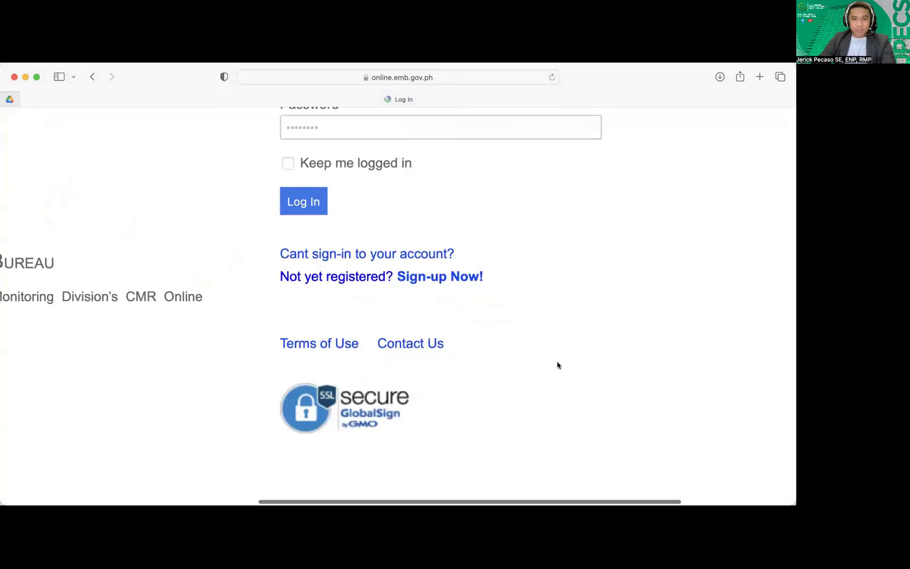
left_click(443, 278)
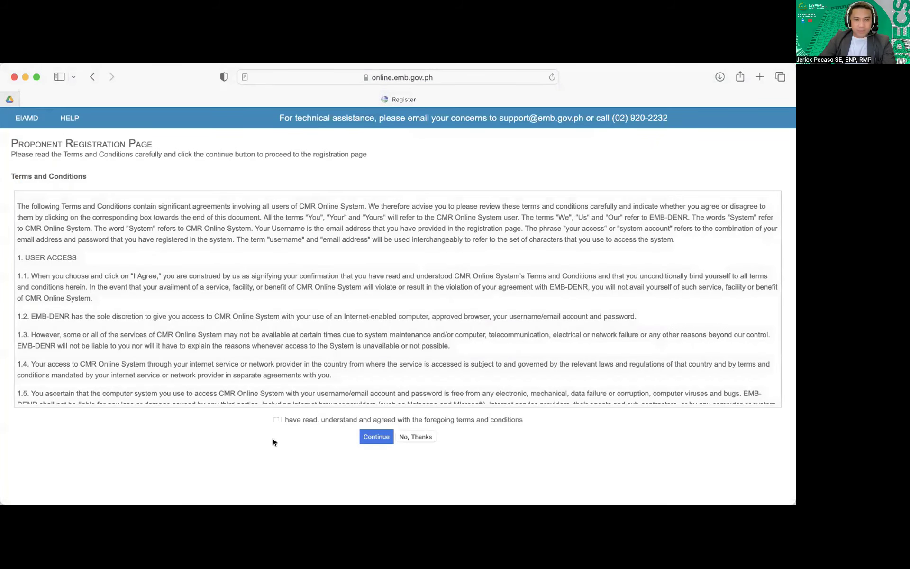
Read and accept the terms and conditions, then continue to the Proponent Registration form
scroll(280, 435, "up", 3)
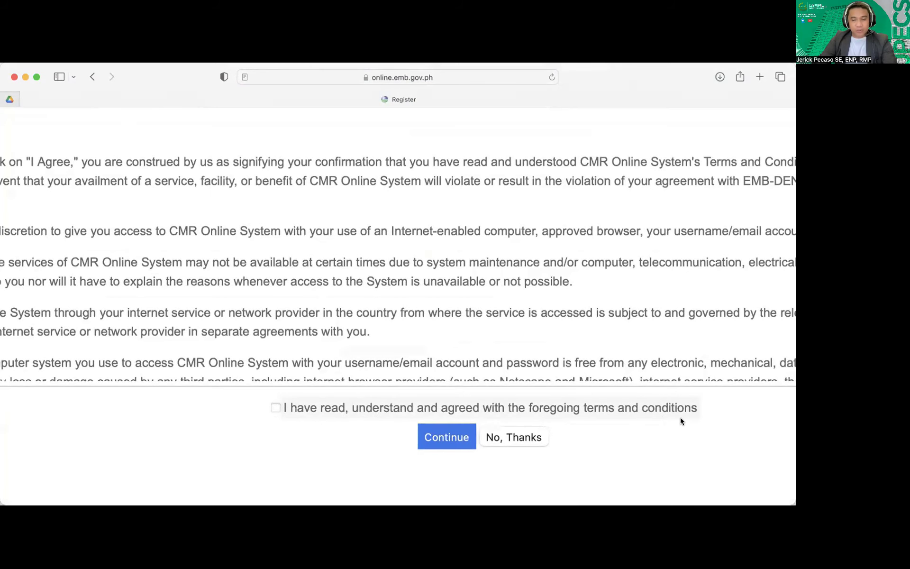
scroll(681, 418, "down", 2)
scroll(681, 418, "down", 2)
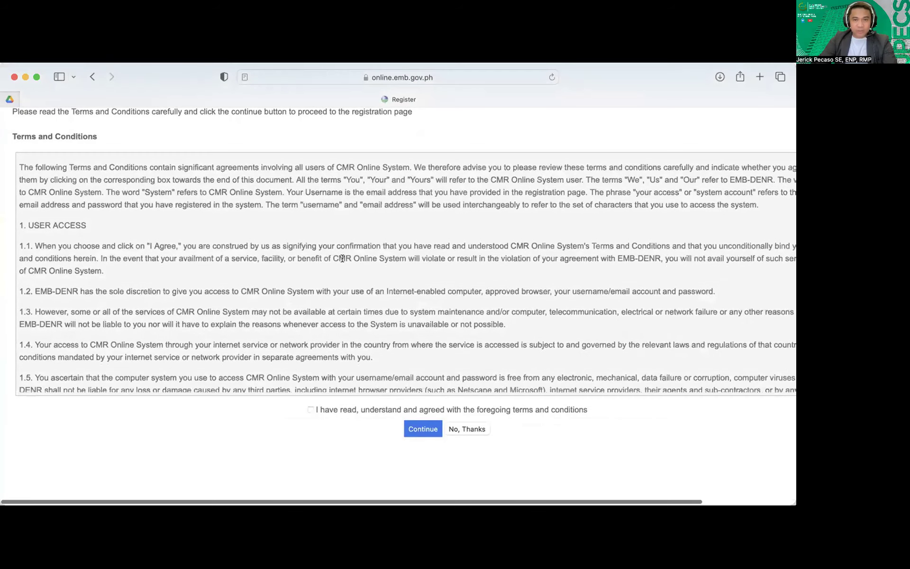
scroll(343, 258, "down", 15)
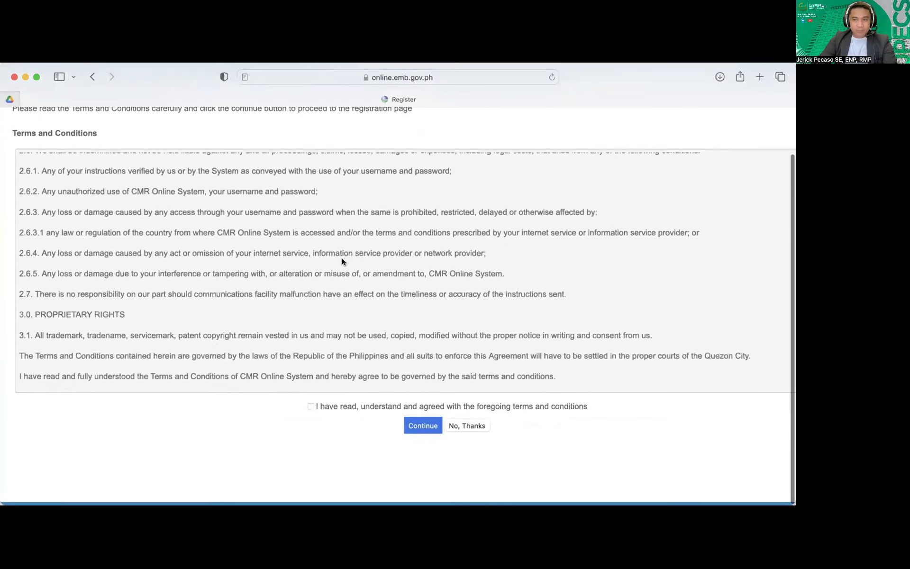
scroll(313, 429, "up", 4)
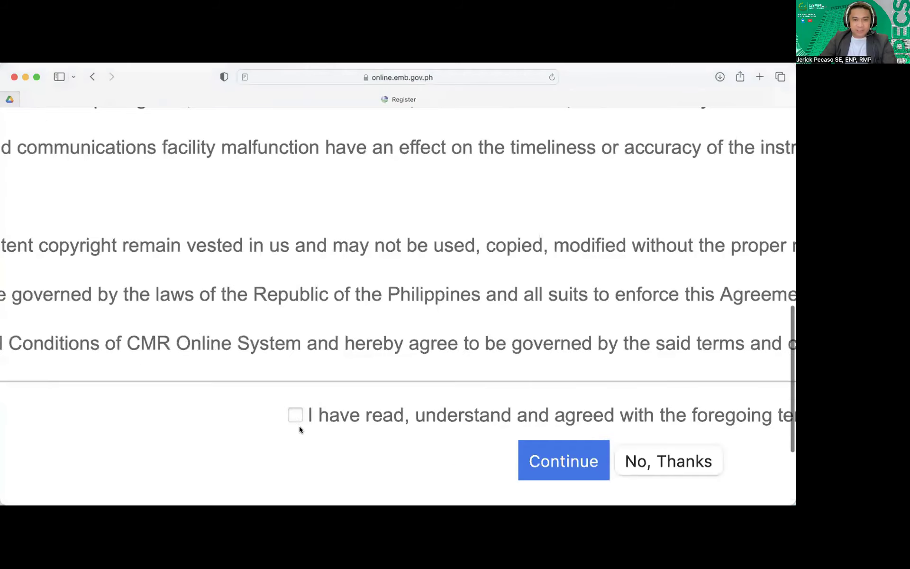
scroll(298, 423, "down", 3)
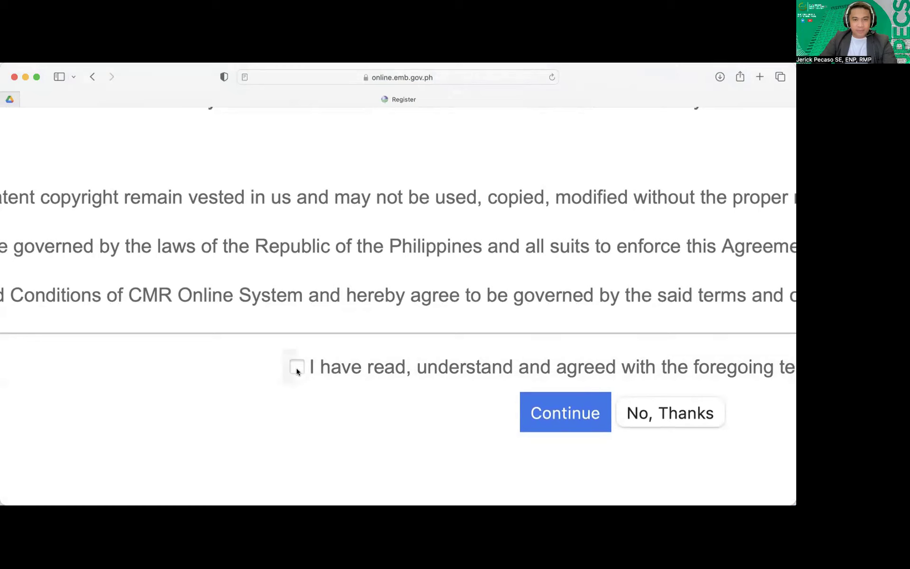
left_click(296, 368)
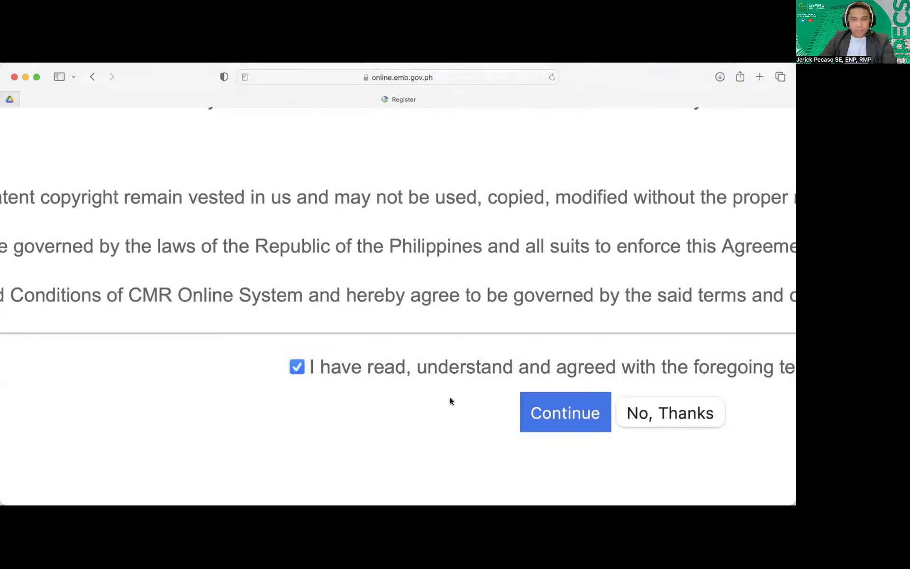
left_click(565, 415)
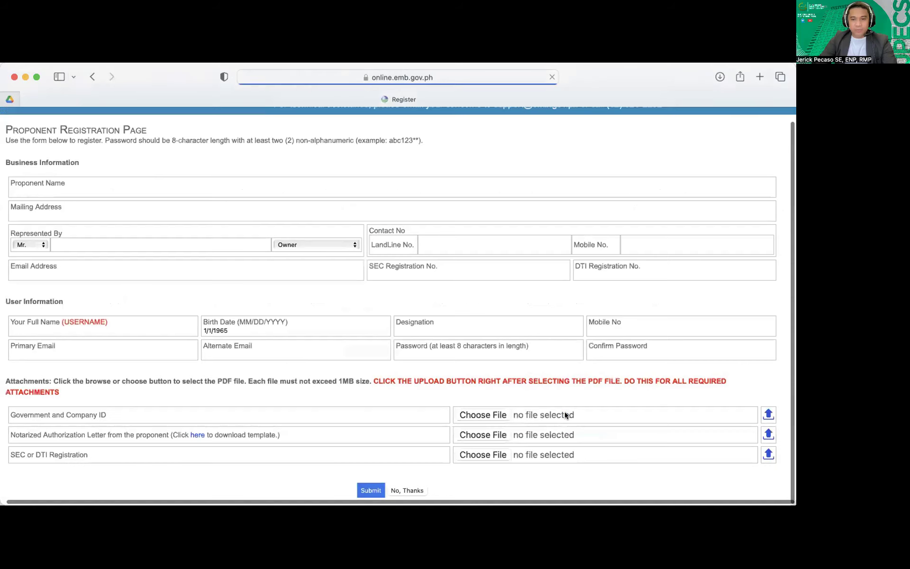
Make Safari full screen and review the blank Business Information, User Information and PDF attachment fields
left_click(38, 75)
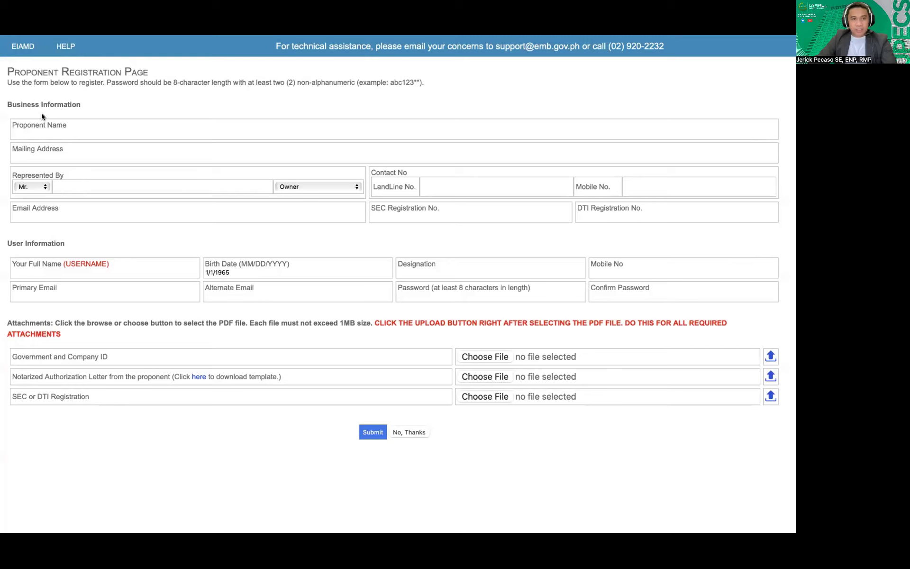
scroll(41, 113, "up", 5)
scroll(49, 115, "left", 2)
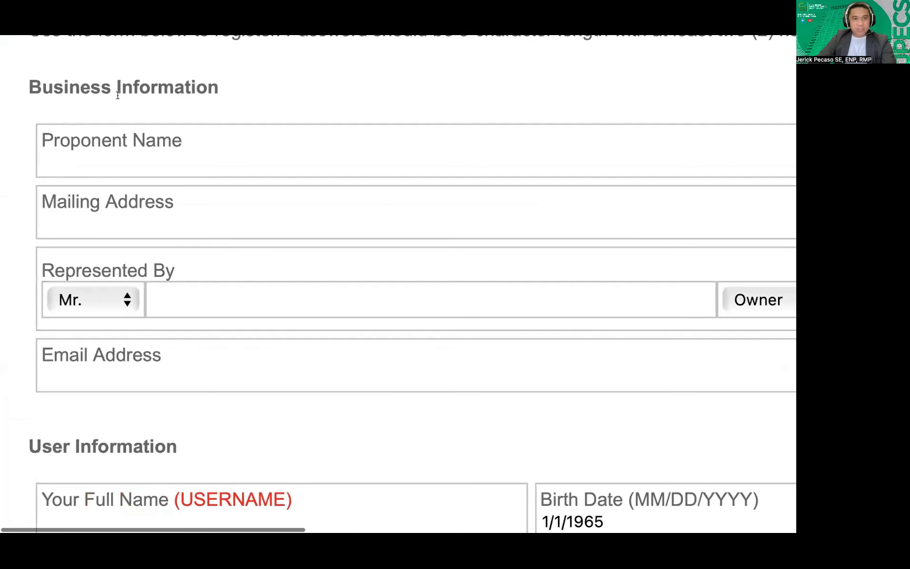
scroll(226, 156, "down", 5)
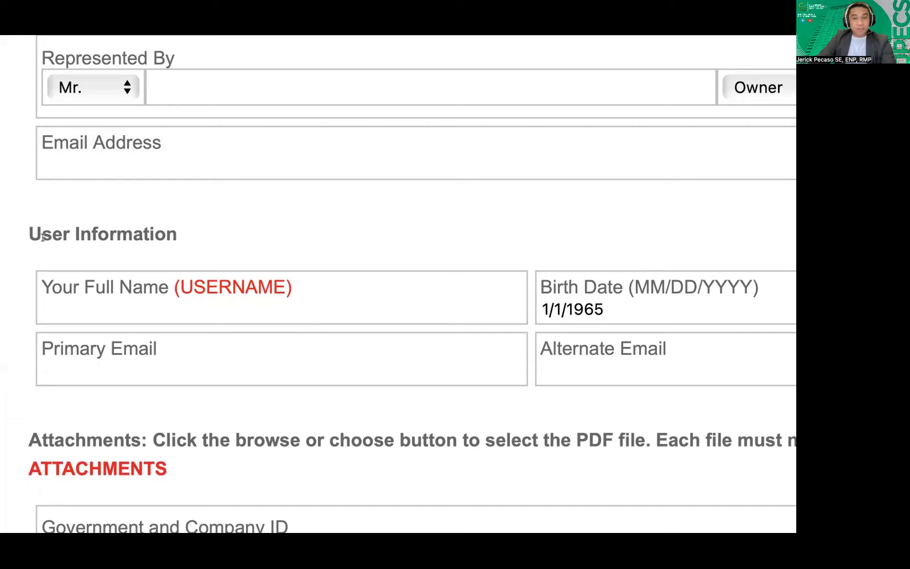
scroll(117, 238, "down", 5)
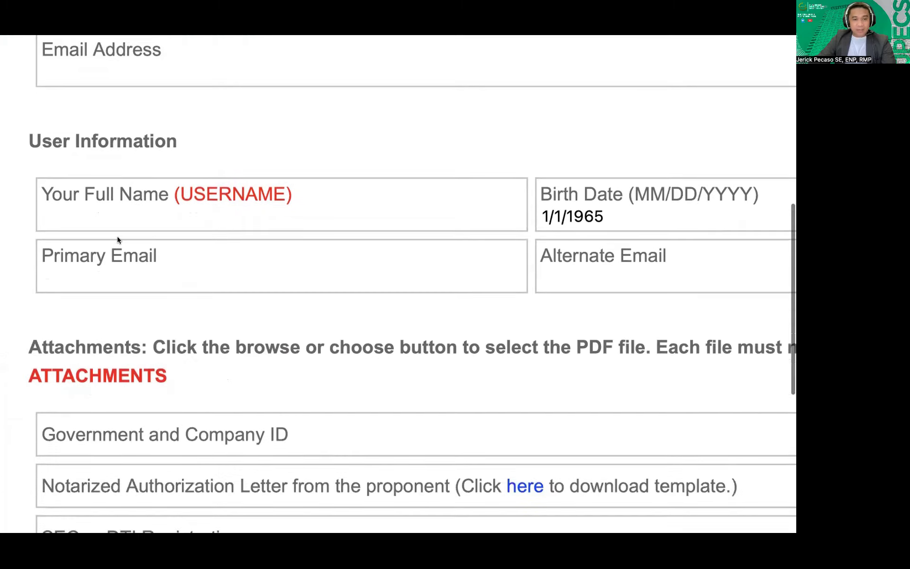
scroll(117, 236, "down", 1)
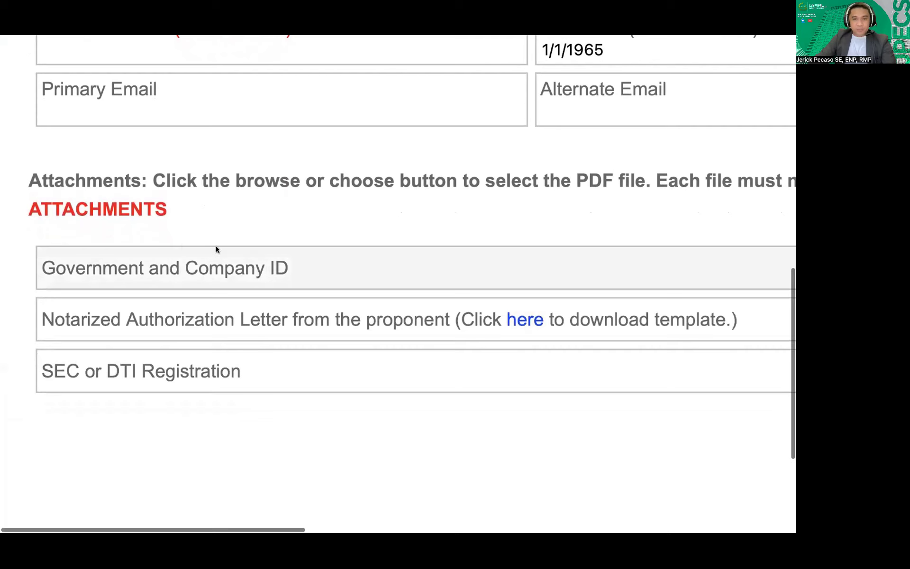
scroll(216, 245, "down", 3)
scroll(215, 246, "up", 4)
scroll(216, 250, "up", 5)
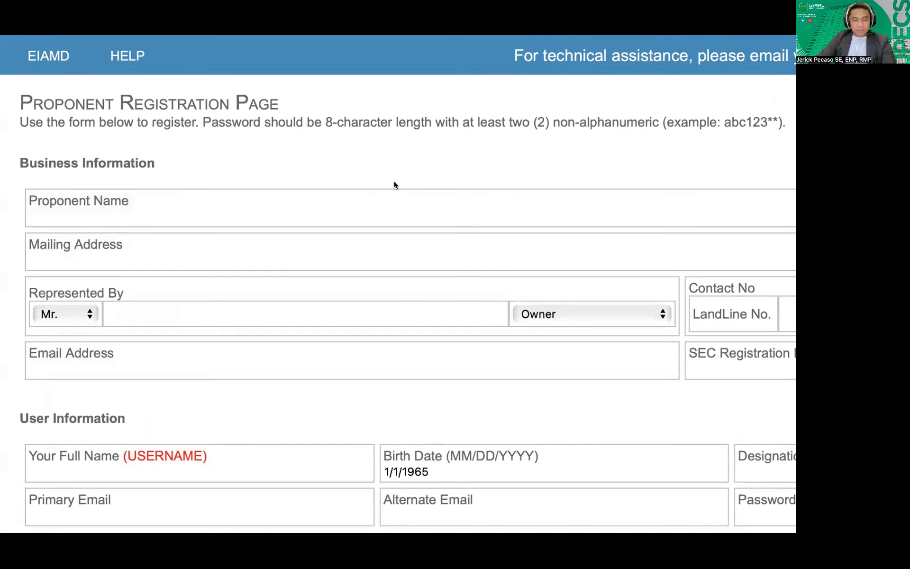
scroll(394, 184, "down", 1)
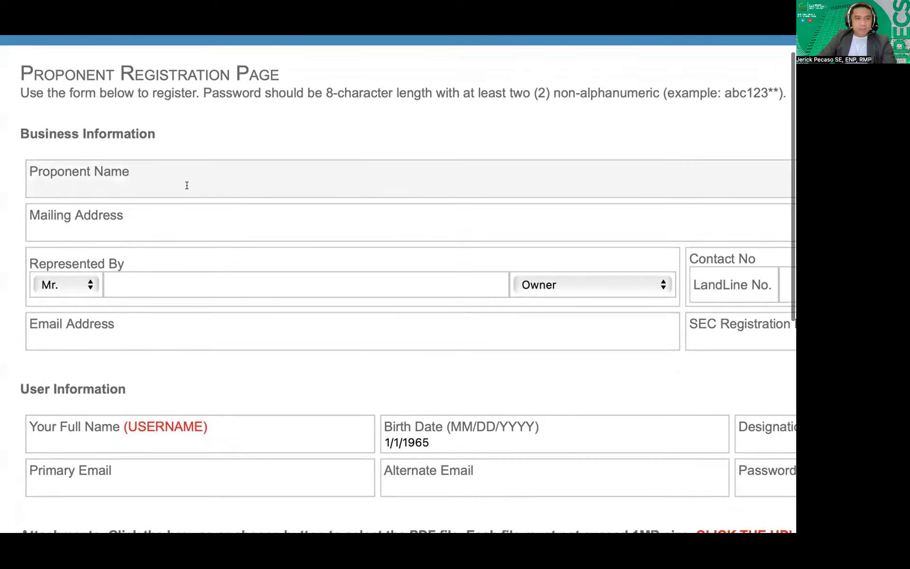
Enter ABC COMPANY INC as the Proponent Name
left_click(171, 189)
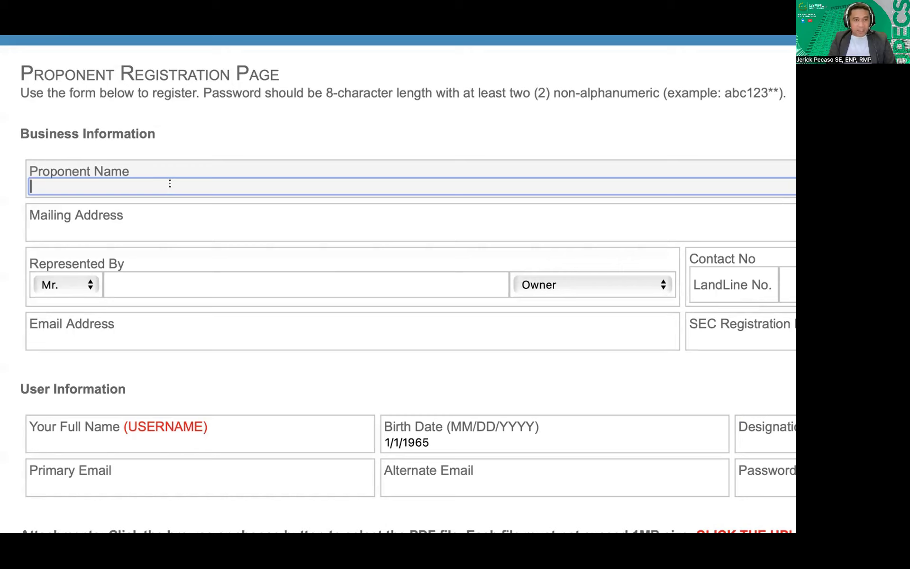
type("ABC COMPANY INC")
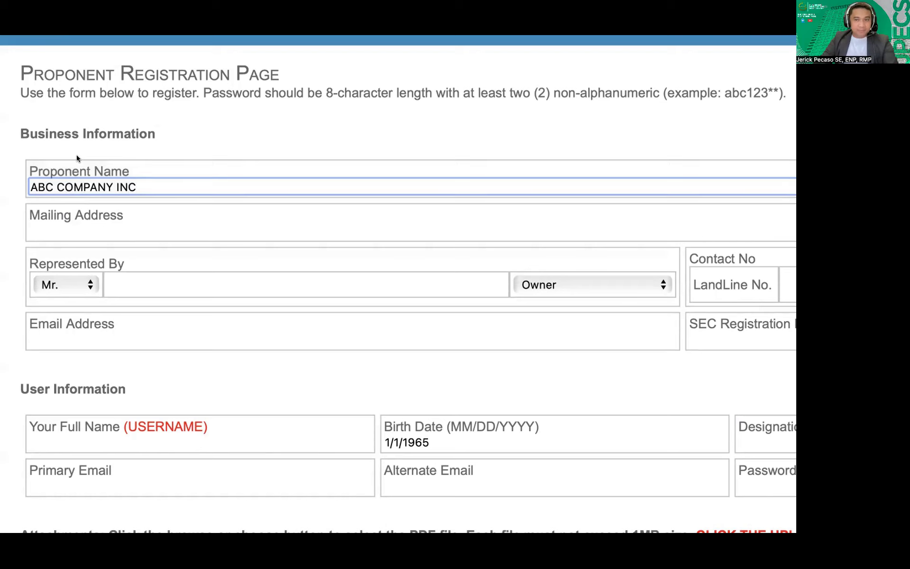
scroll(121, 204, "down", 2)
left_click(69, 192)
type("MP CASANO")
key("BackSpace")
type("VA ST, BRGY. TAMBO, LIPA CITY,B")
key("BackSpace")
key("BackSpace")
type("BATANGAS")
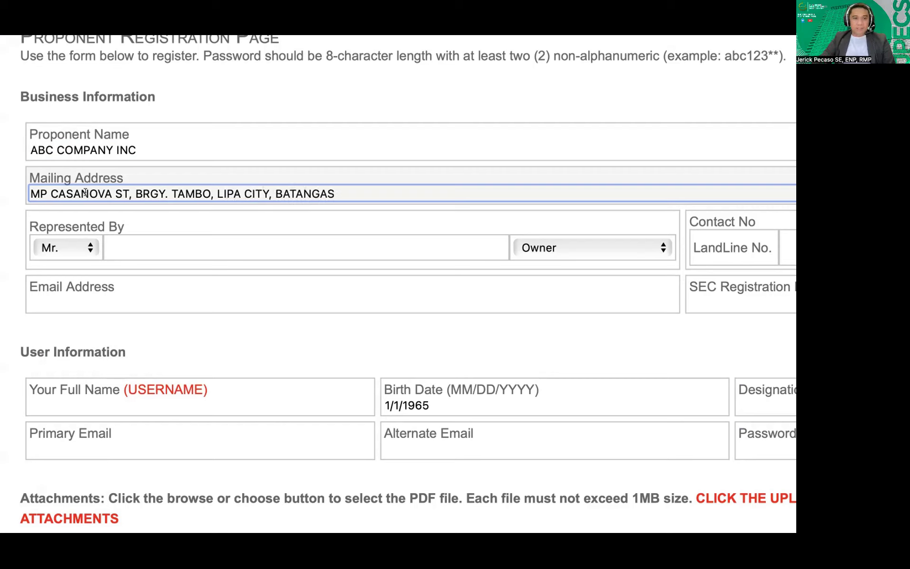
scroll(308, 196, "right", 5)
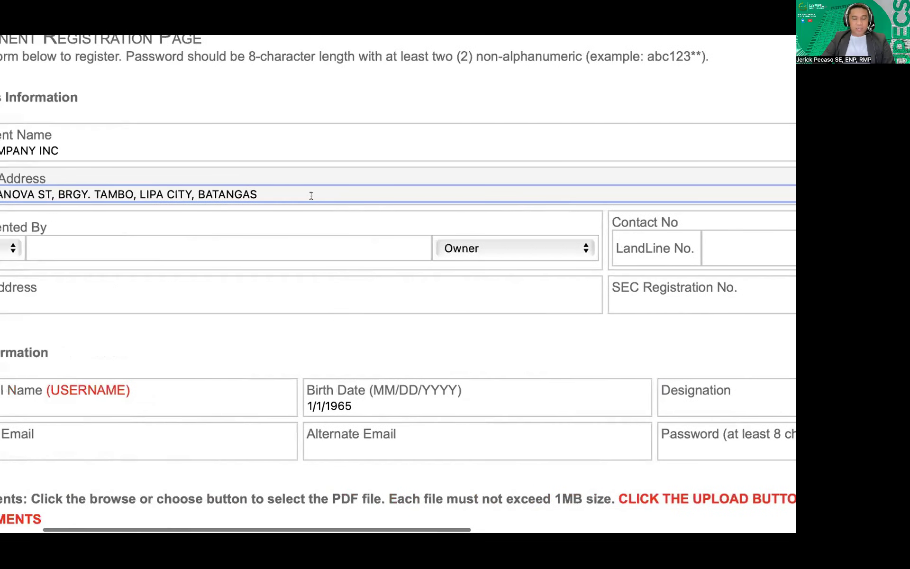
scroll(311, 195, "left", 5)
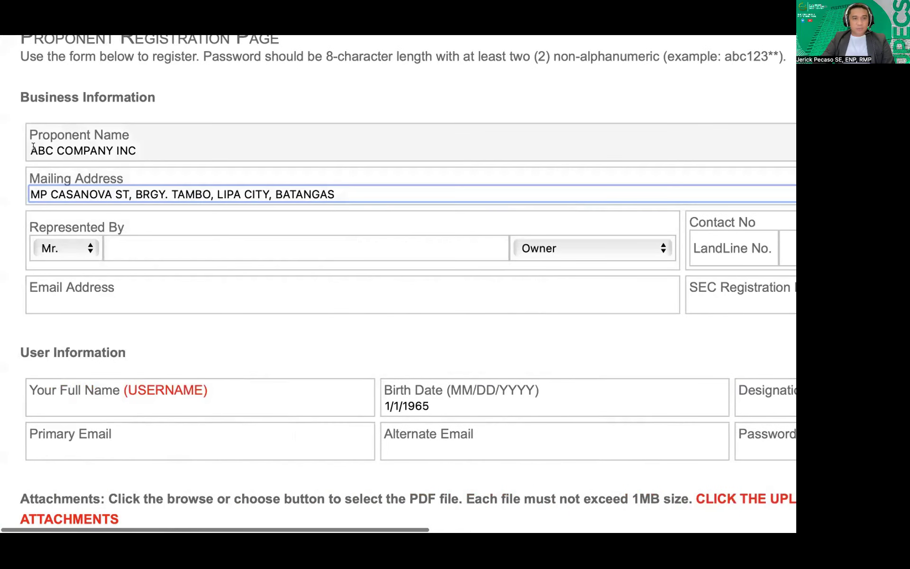
Type the representative's full name in Represented By and set the position to President
left_click(564, 249)
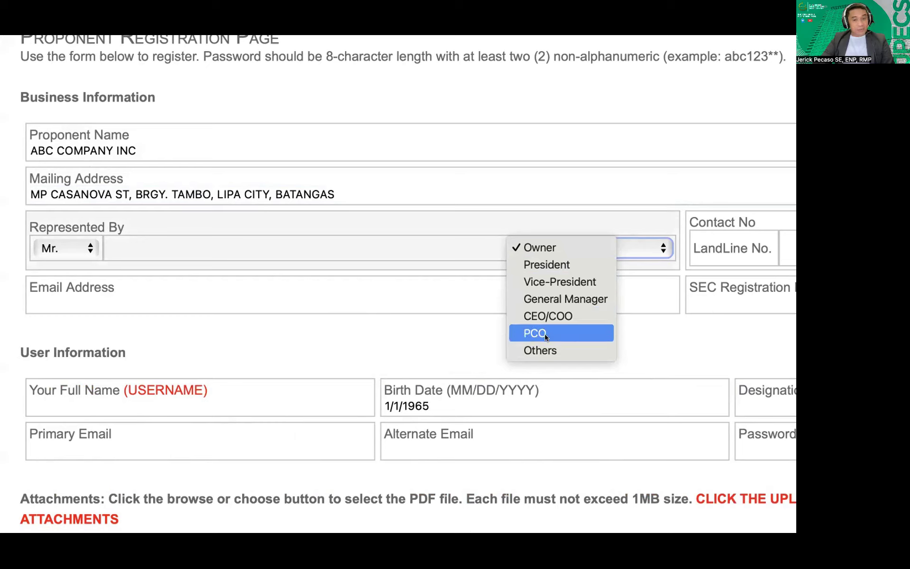
left_click(154, 245)
left_click(149, 245)
type("PETER S. PAN")
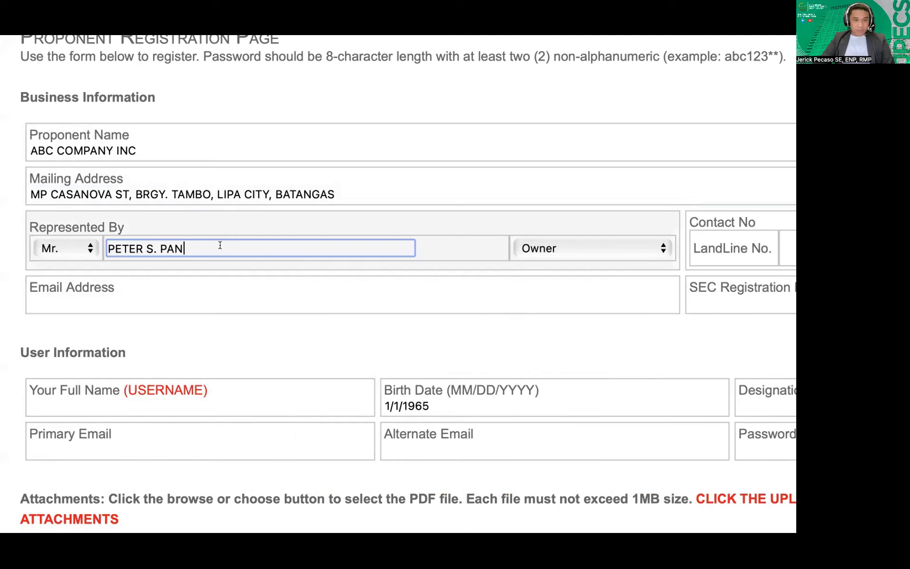
left_click(556, 247)
left_click(565, 265)
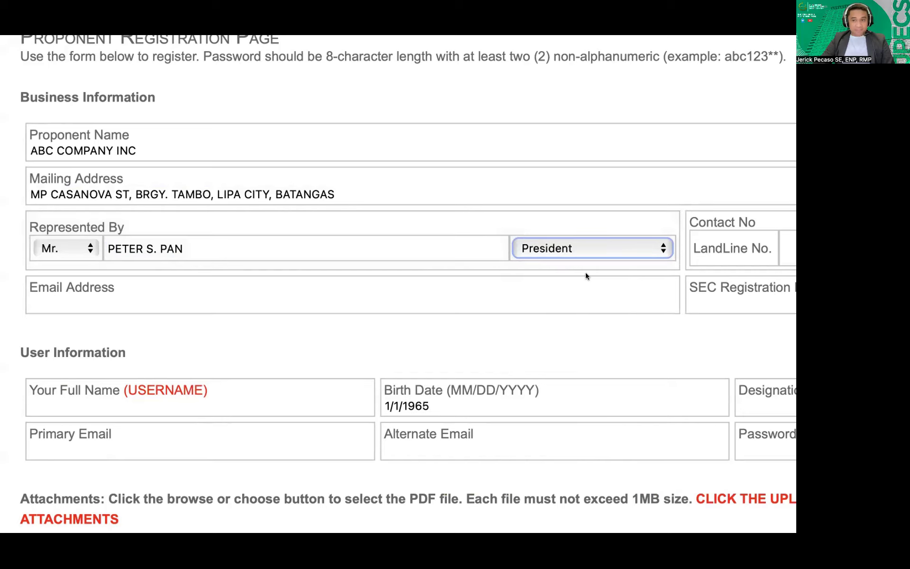
scroll(586, 275, "right", 10)
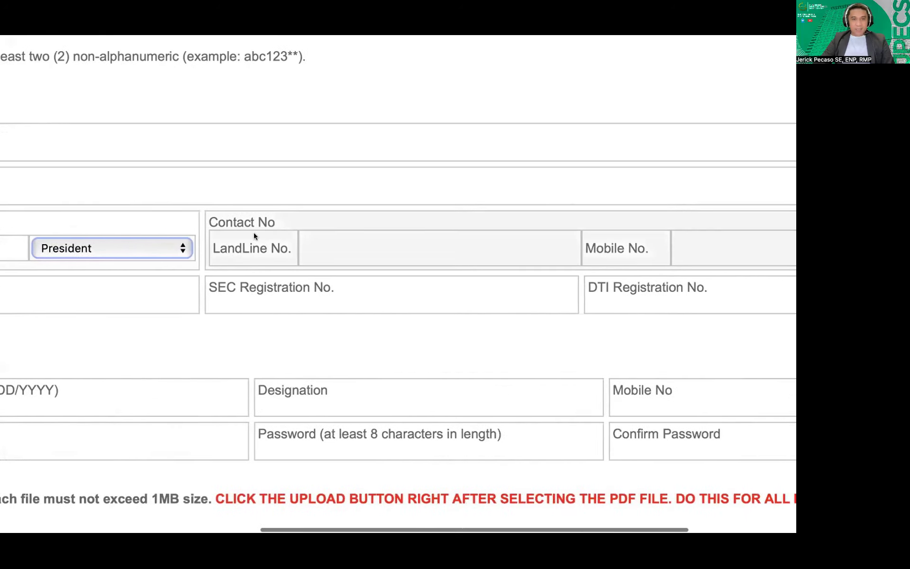
Fill the LandLine No. and Mobile No. fields with the company's contact numbers
scroll(565, 242, "right", 3)
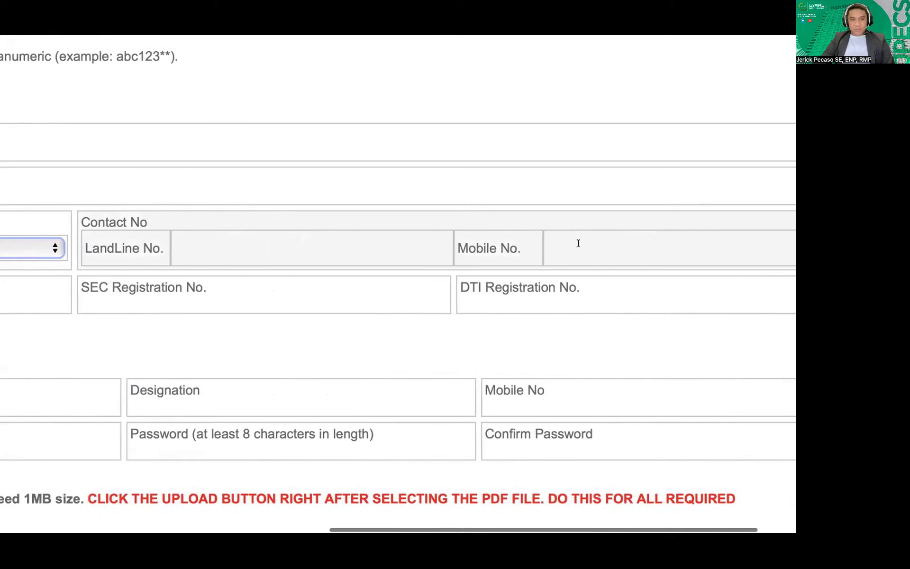
left_click(269, 250)
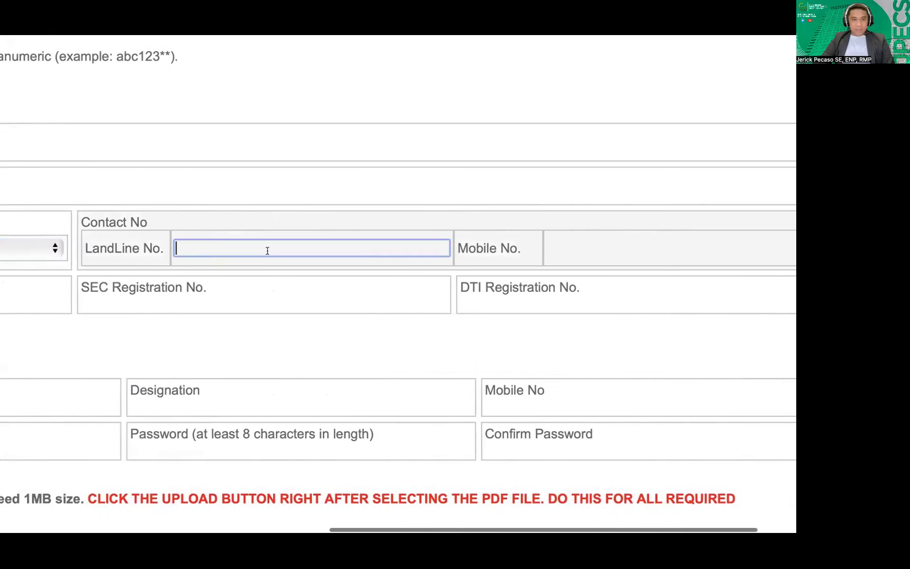
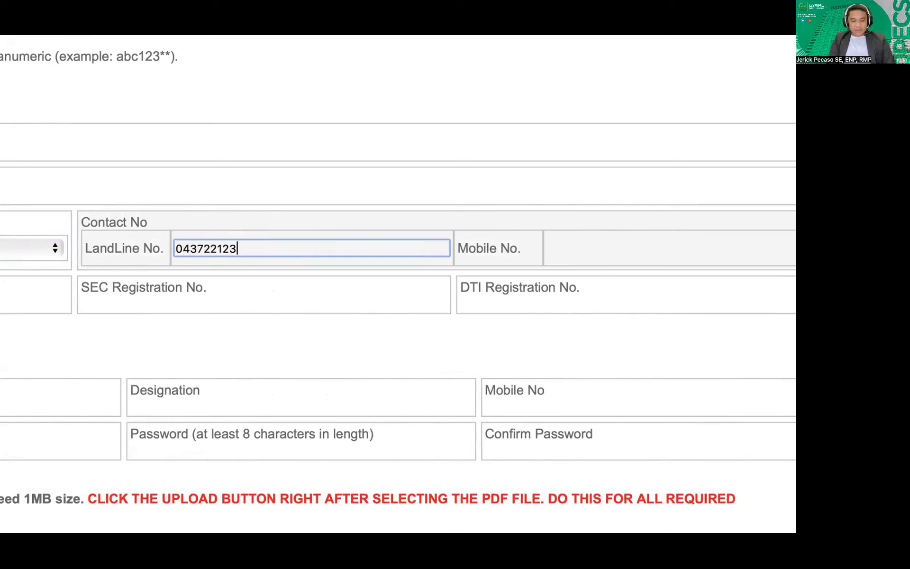
left_click(582, 243)
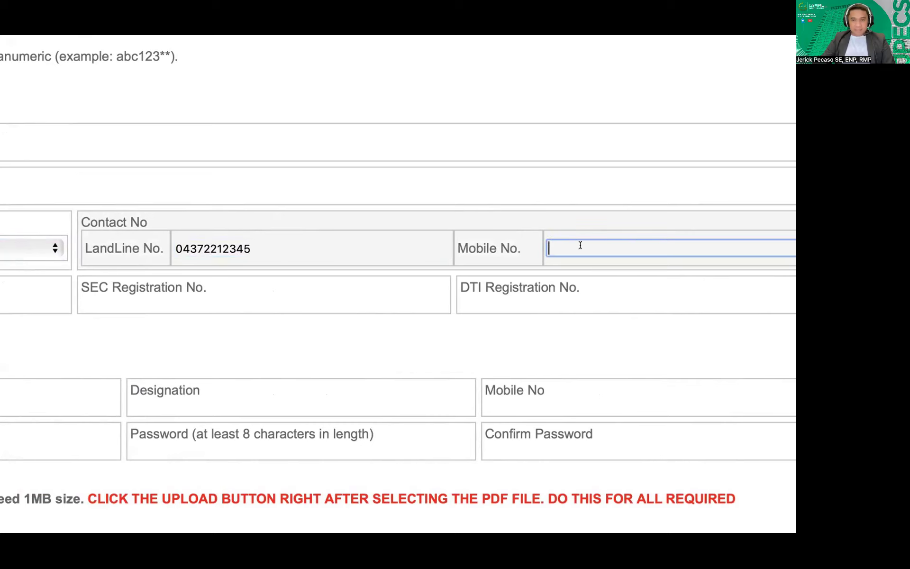
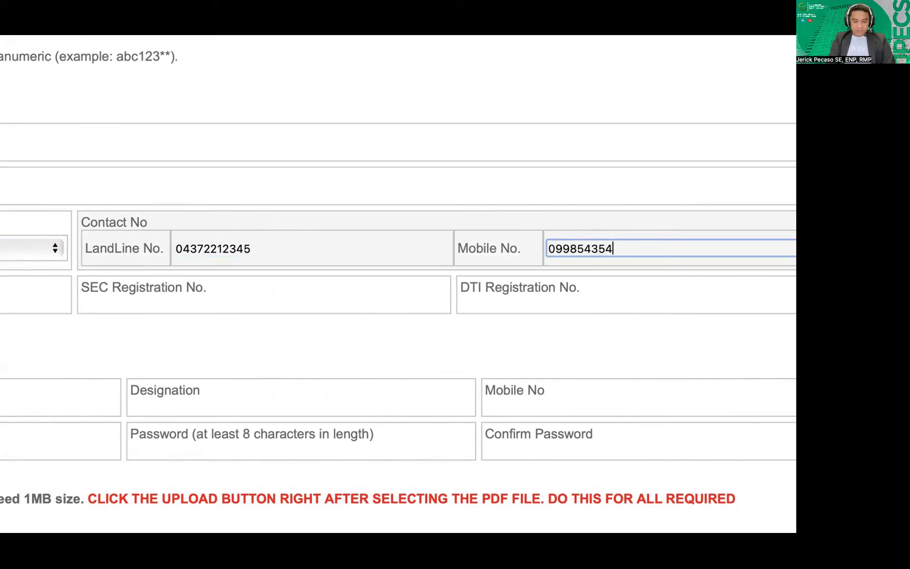
scroll(271, 270, "left", 10)
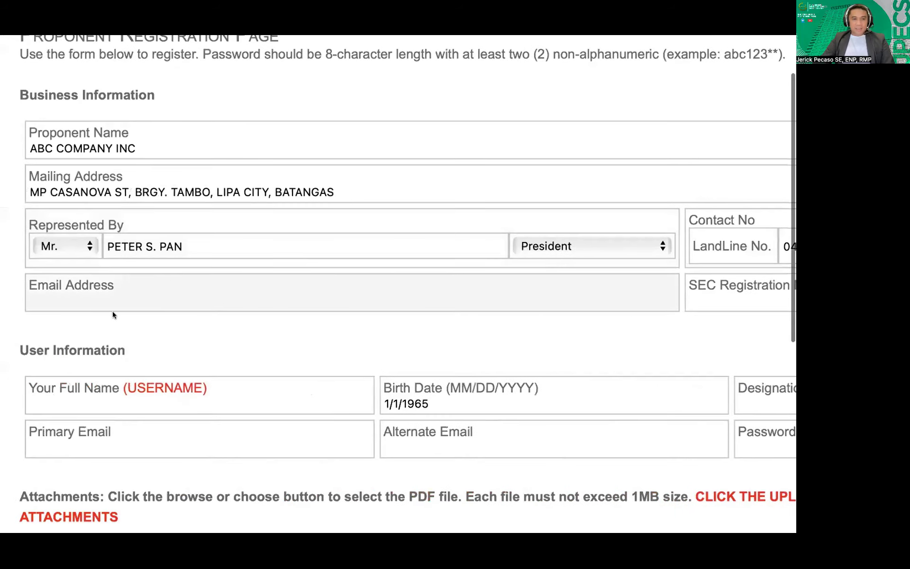
Enter the business e-mail address and SEC registration number 123456
left_click(87, 301)
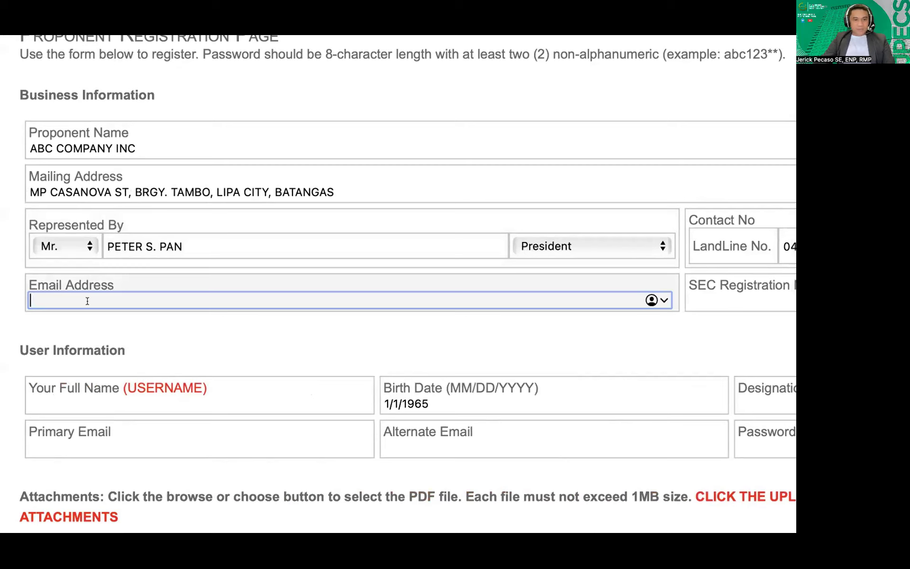
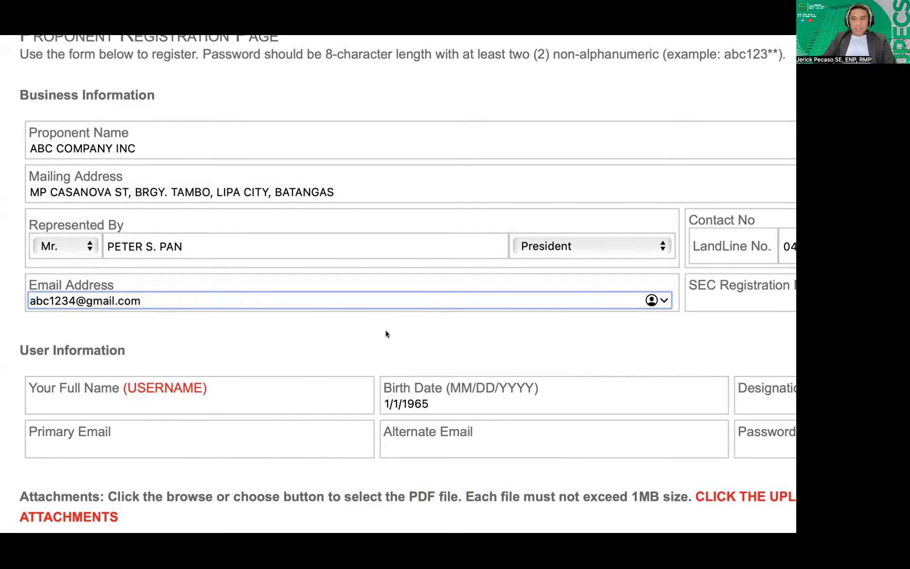
scroll(483, 342, "right", 8)
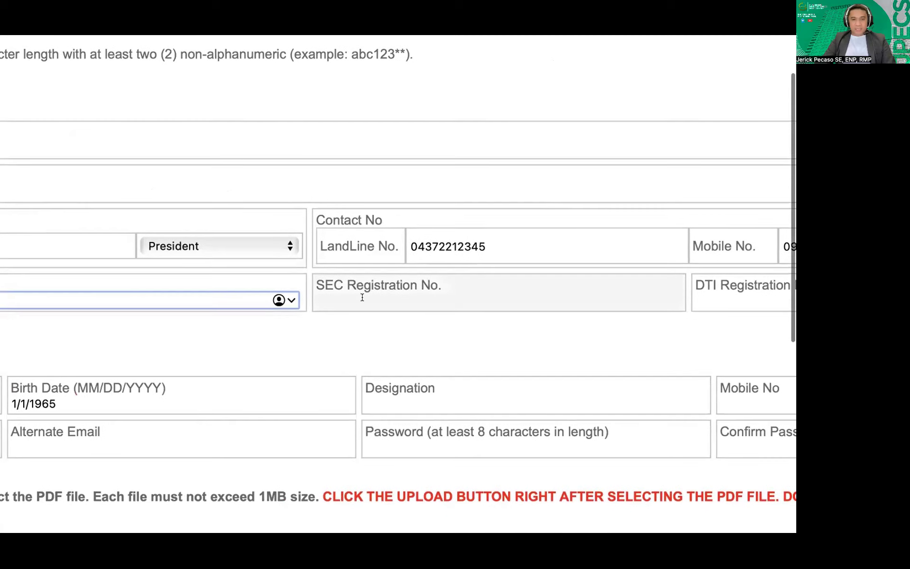
left_click(365, 300)
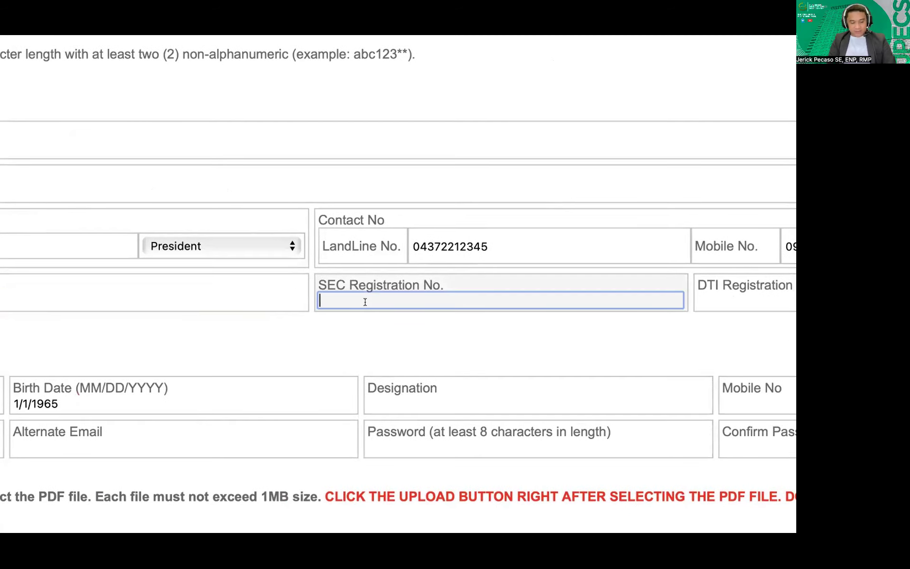
type("123456")
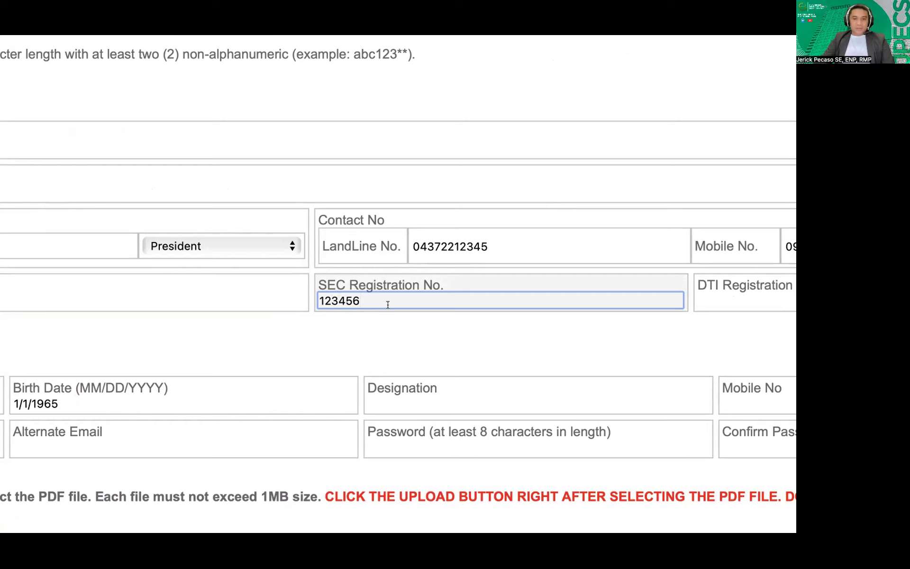
scroll(387, 303, "right", 3)
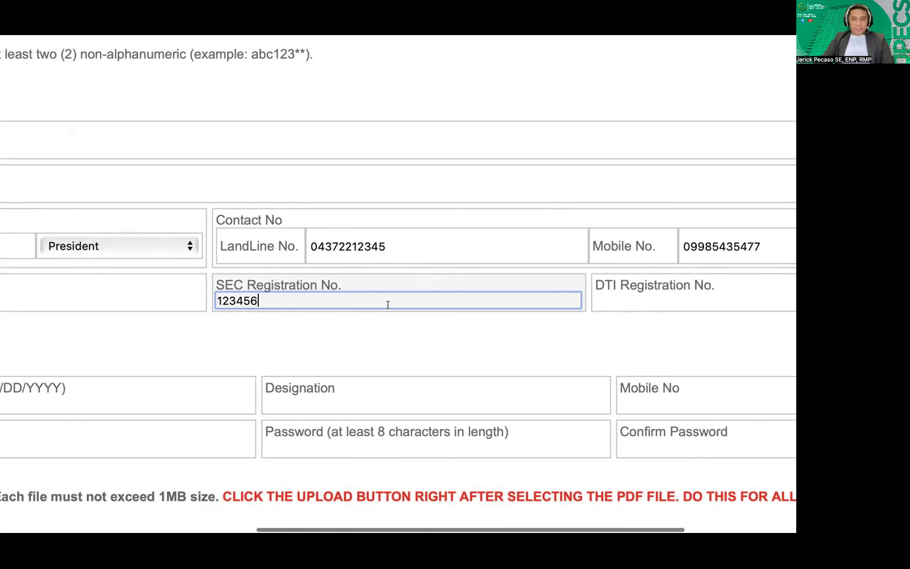
Enter N/A as the DTI registration number and scroll down toward the attachments
left_click(597, 307)
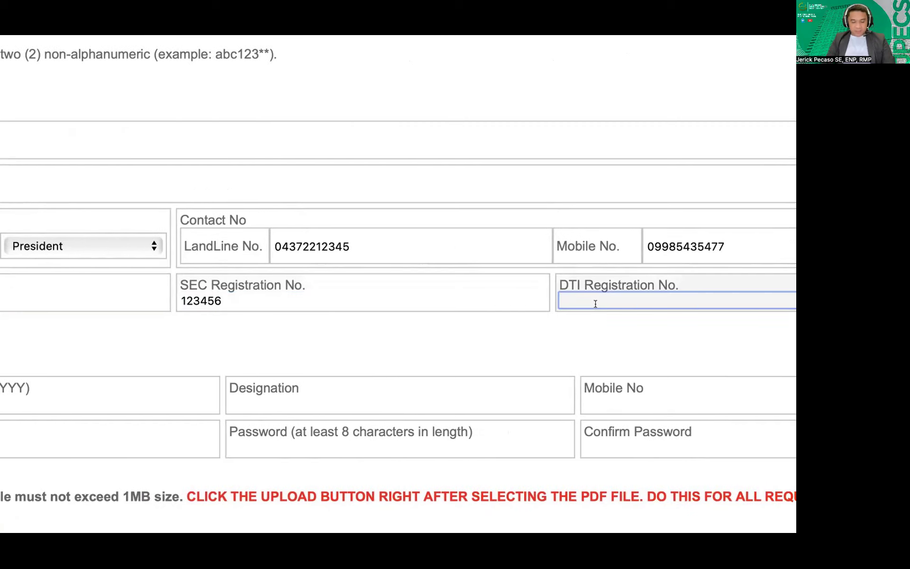
type("N/A")
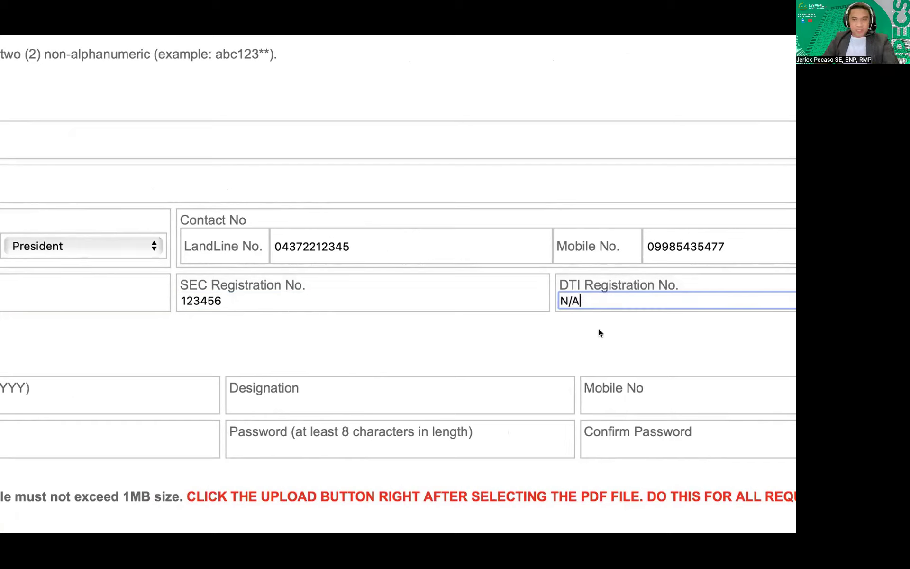
scroll(543, 325, "right", 5)
scroll(548, 325, "left", 4)
scroll(550, 325, "left", 10)
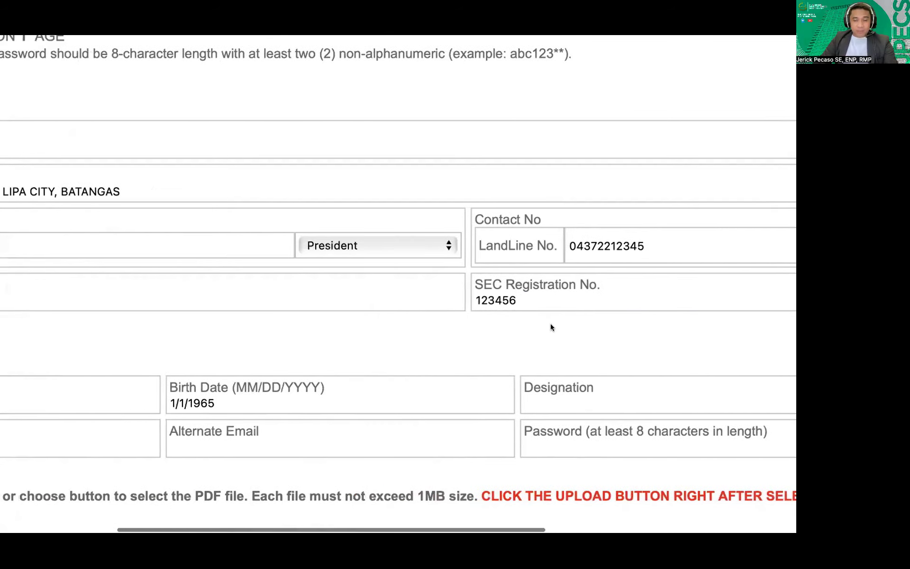
scroll(551, 323, "right", 3)
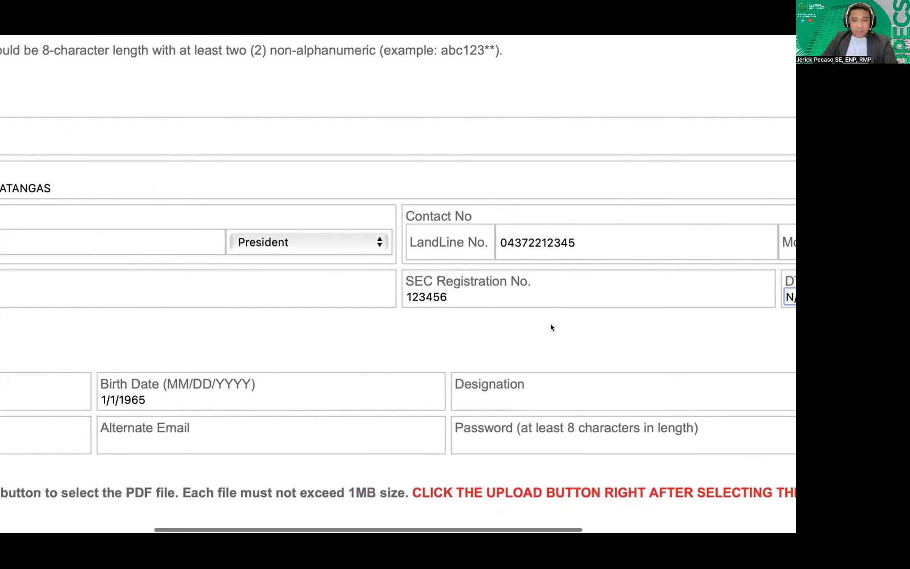
scroll(550, 323, "right", 1)
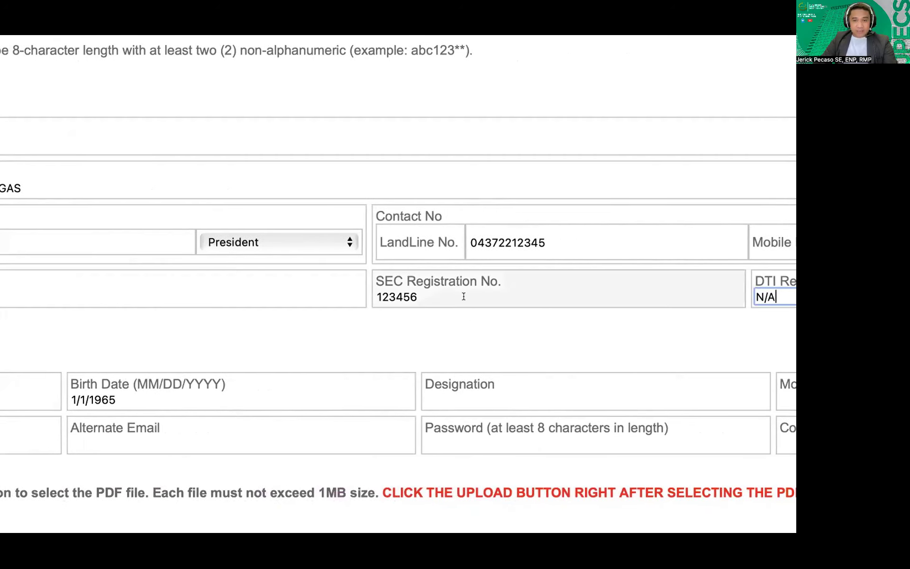
scroll(609, 306, "right", 4)
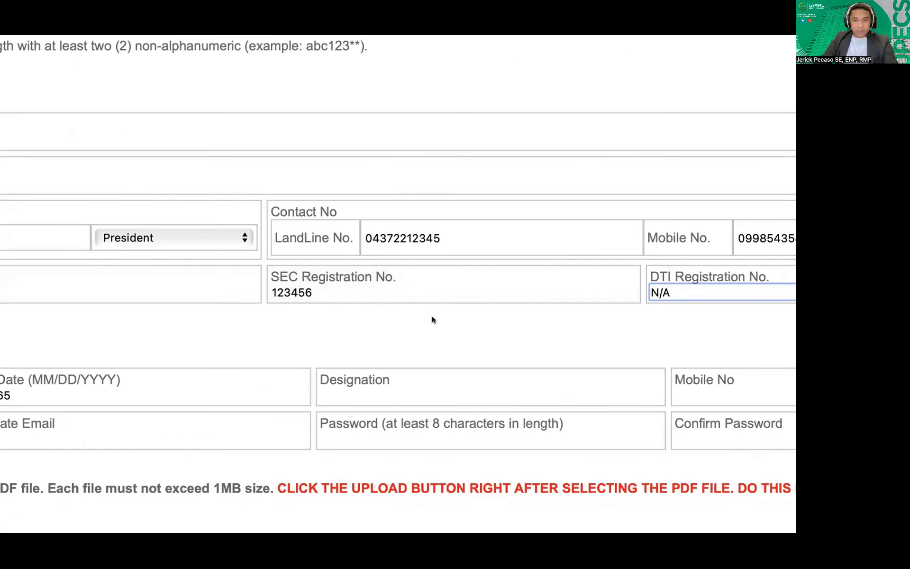
scroll(431, 316, "left", 15)
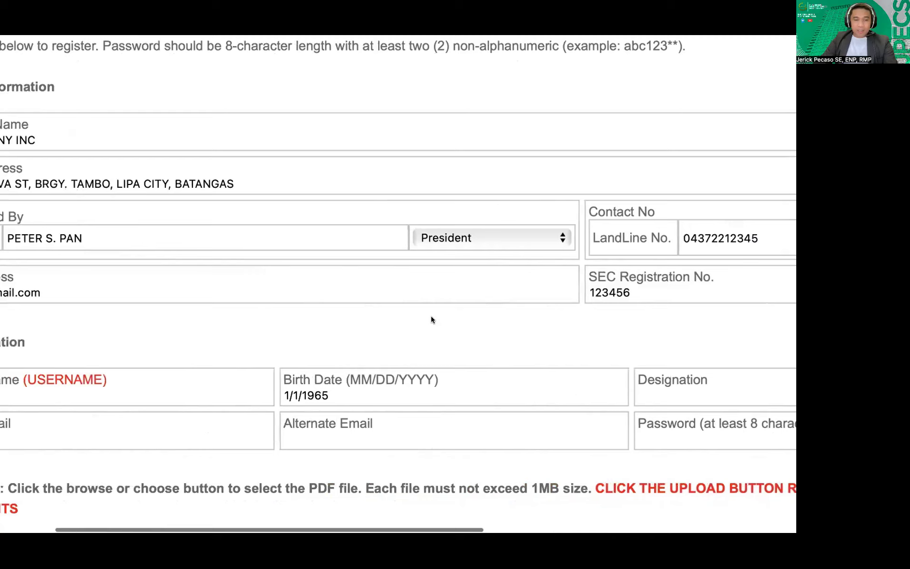
scroll(431, 319, "left", 2)
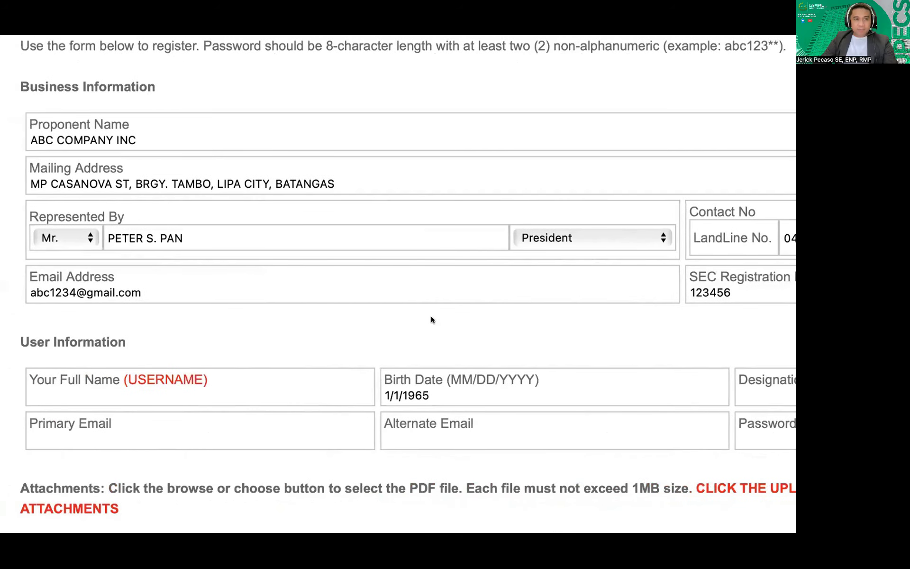
scroll(431, 320, "down", 3)
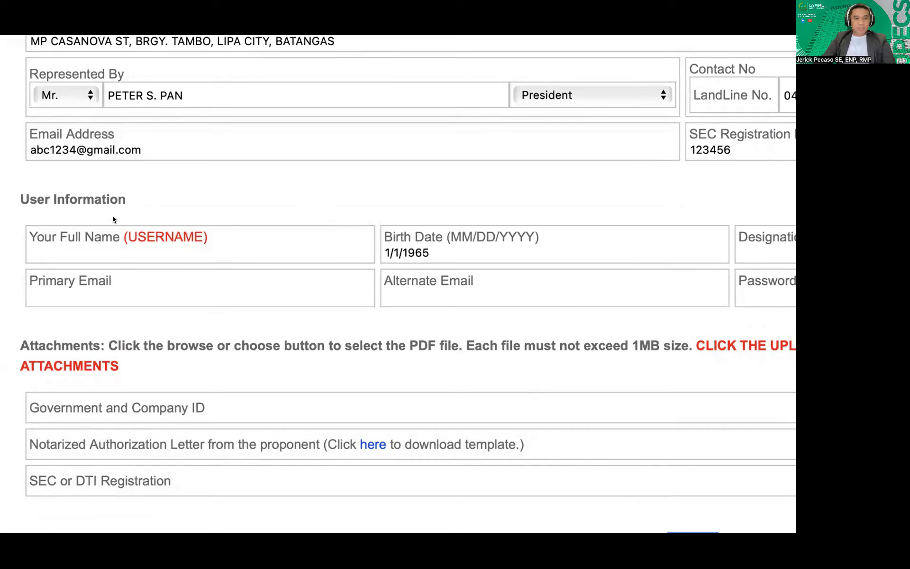
Type the user's full name in the Your Full Name field
scroll(113, 217, "down", 2)
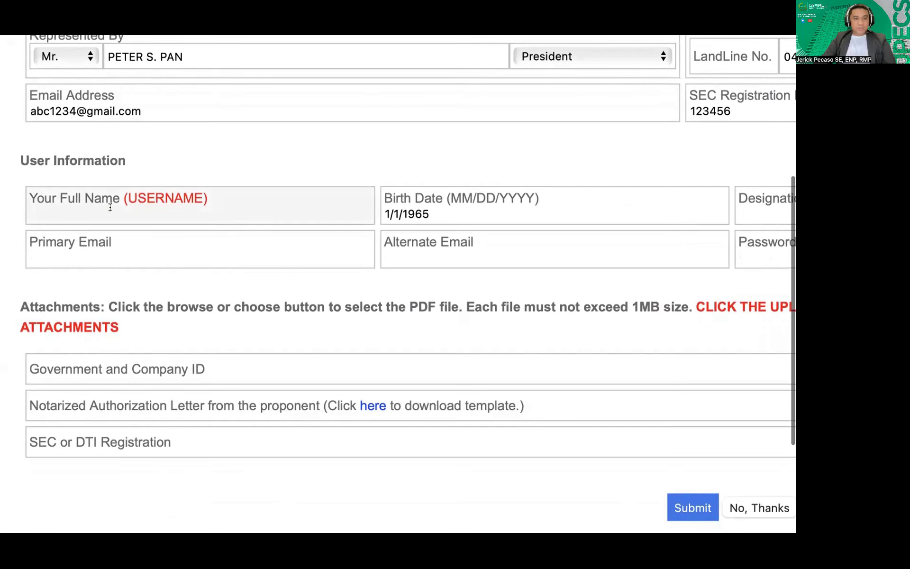
left_click(156, 205)
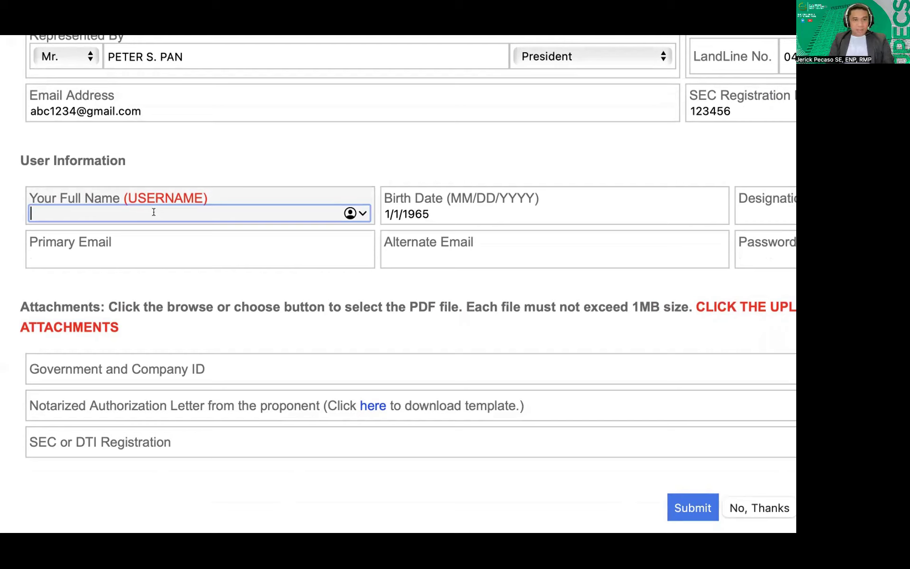
type("P")
key("BackSpace")
type("ABC")
key("BackSpace")
key("BackSpace")
key("BackSpace")
type("PE")
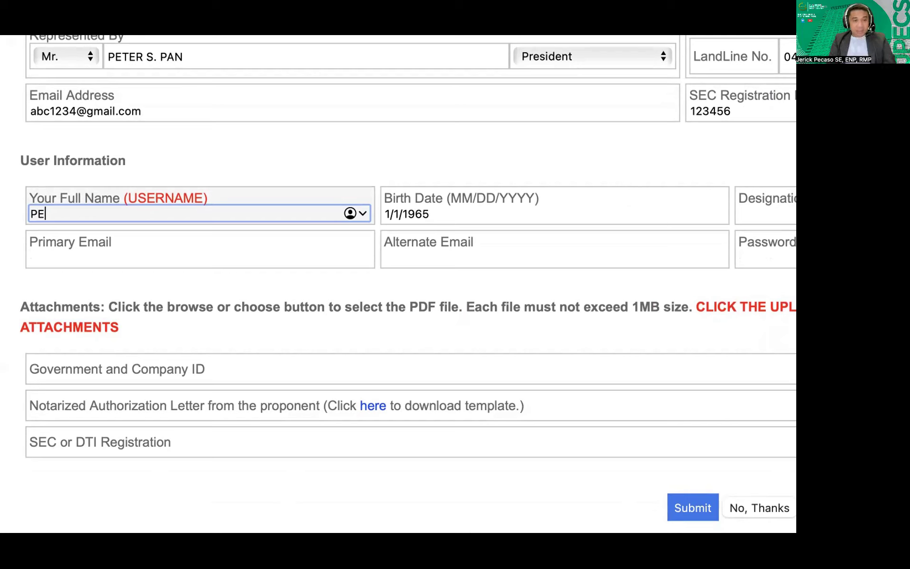
type("TER (AB")
key("BackSpace")
key("BackSpace")
key("BackSpace")
type("PAN")
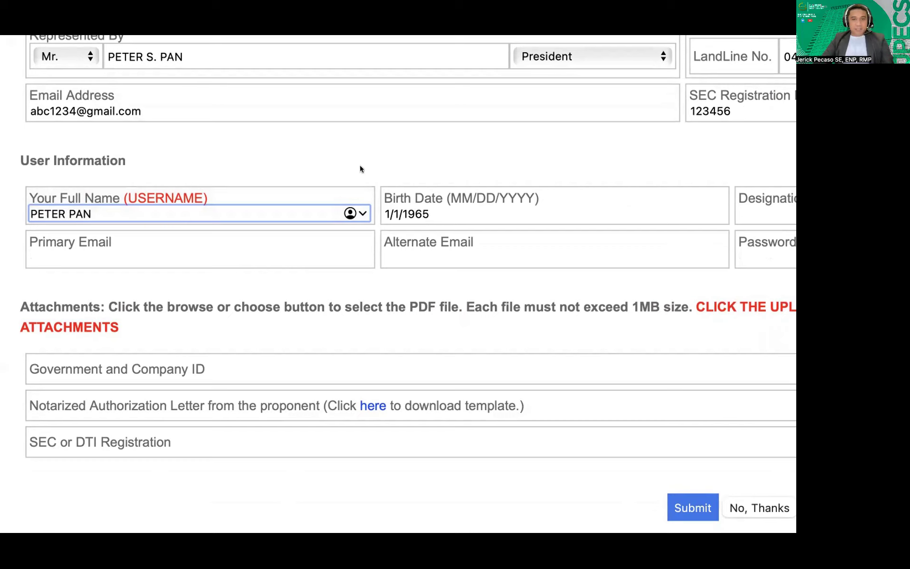
scroll(420, 214, "right", 4)
scroll(420, 214, "right", 6)
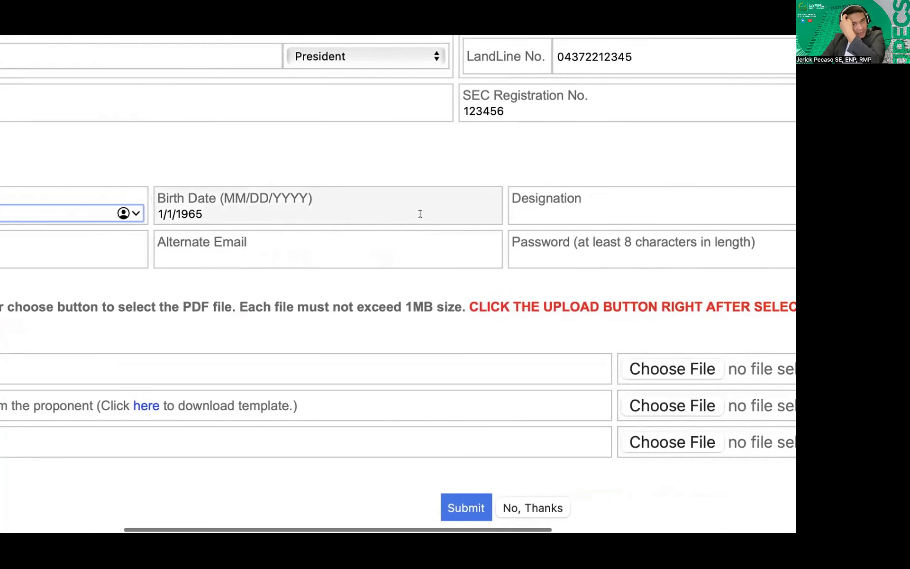
Set Designation to PRESIDENT and replace the full name with a different user's name
left_click(554, 212)
type("P")
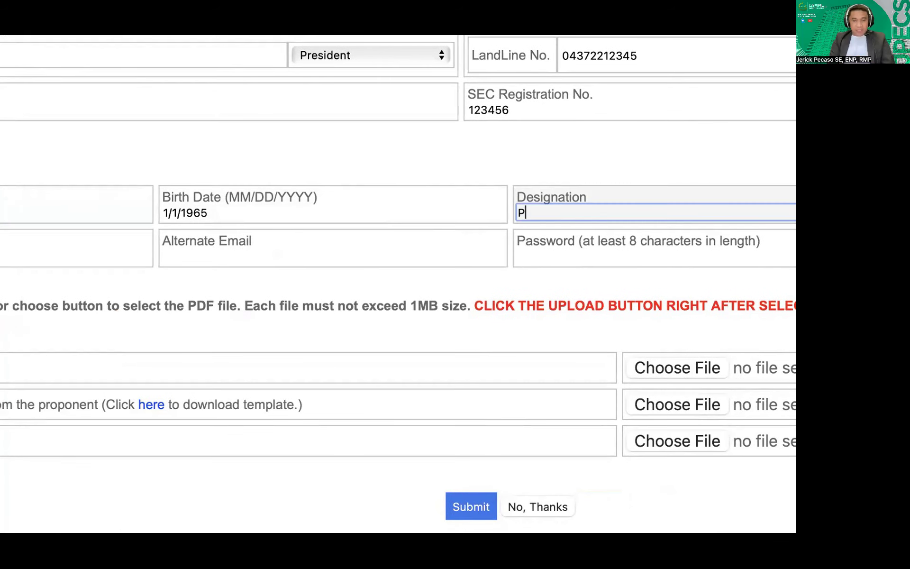
type("RESIDENT")
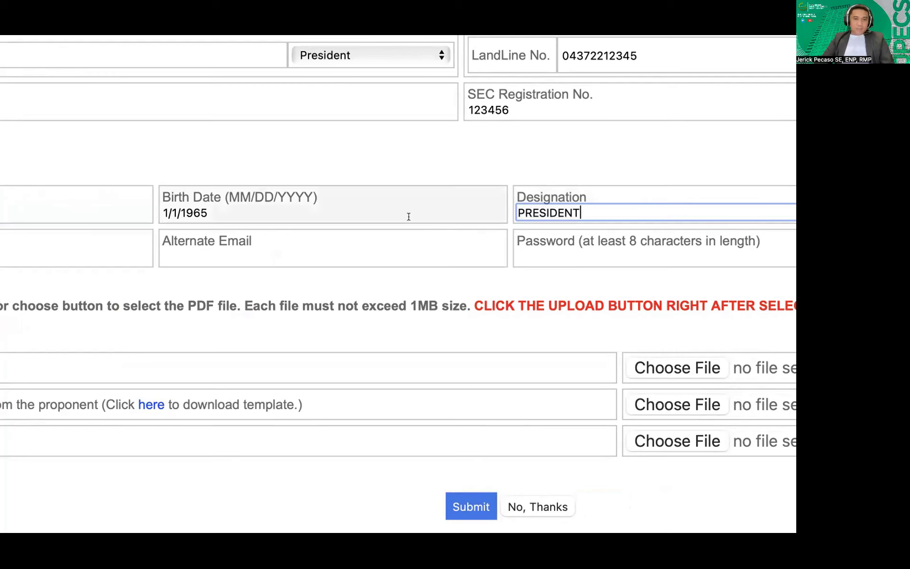
scroll(410, 214, "left", 10)
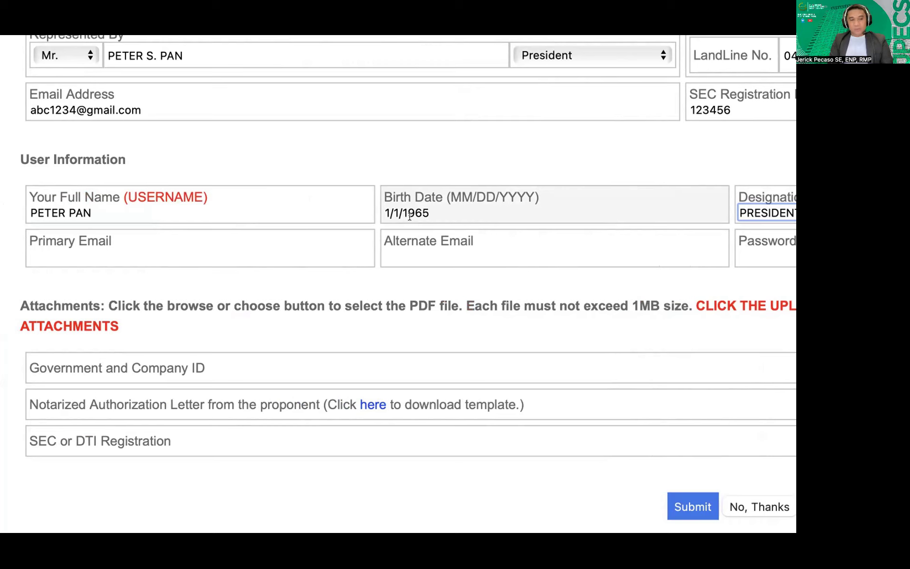
left_click_drag(92, 213, 24, 210)
type("JUAN")
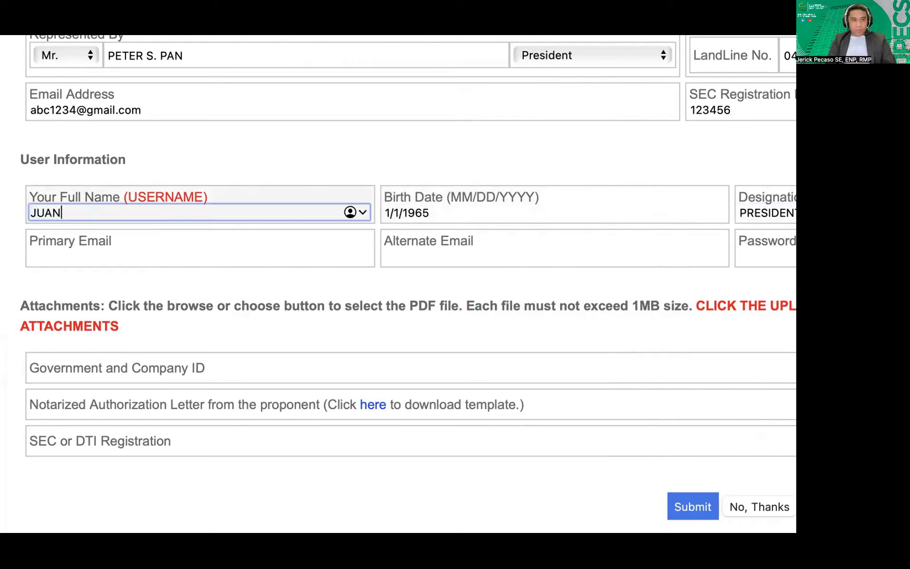
type("DELACRUZ")
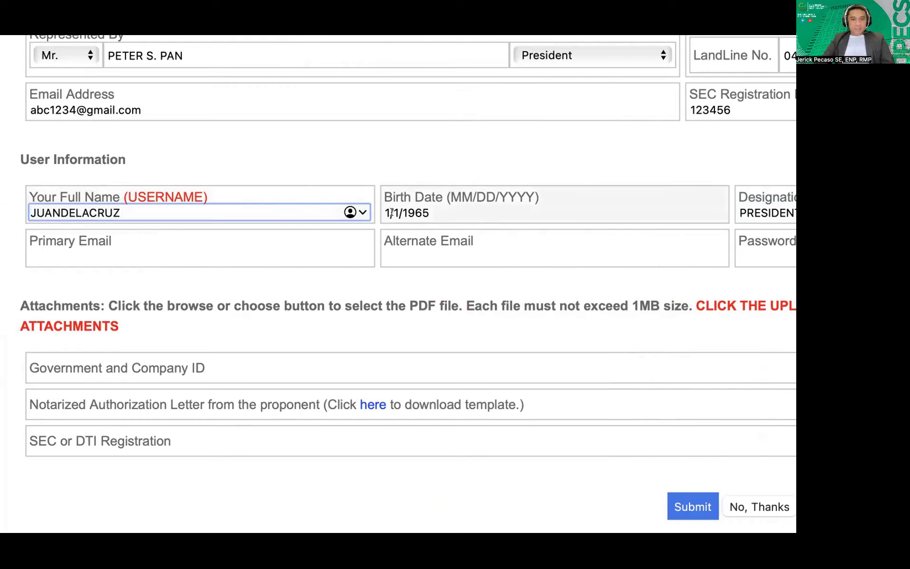
Change Designation to PCO, then enter the user's mobile number and primary e-mail address
scroll(404, 212, "right", 10)
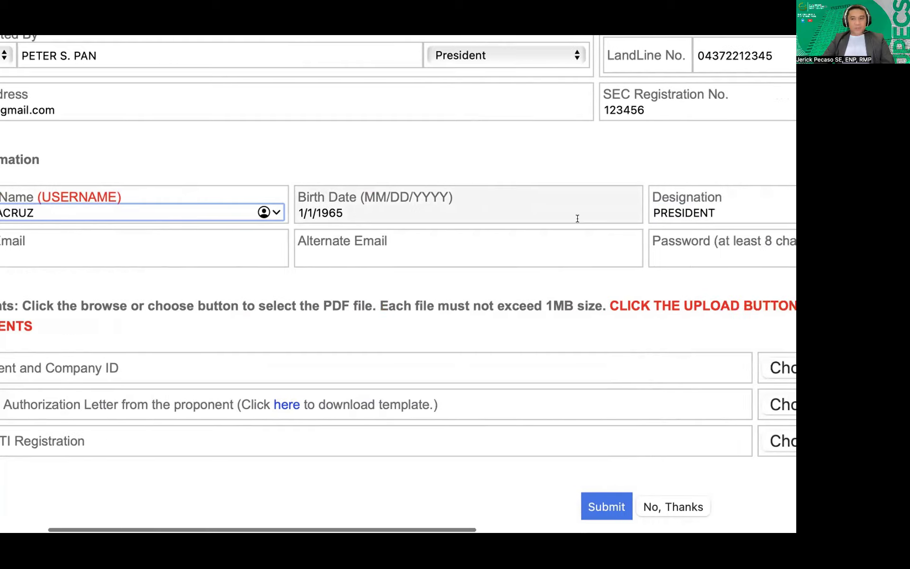
double_click(491, 212)
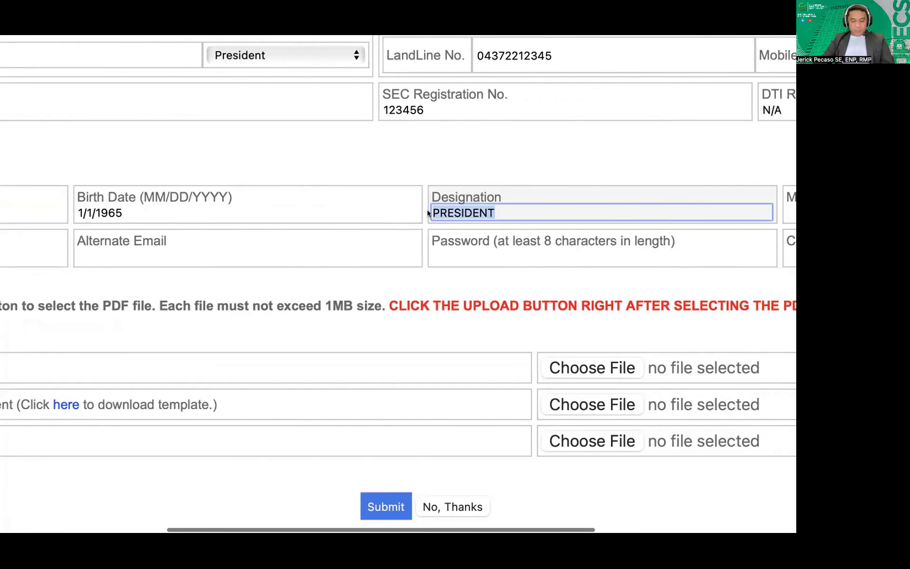
type("PCO")
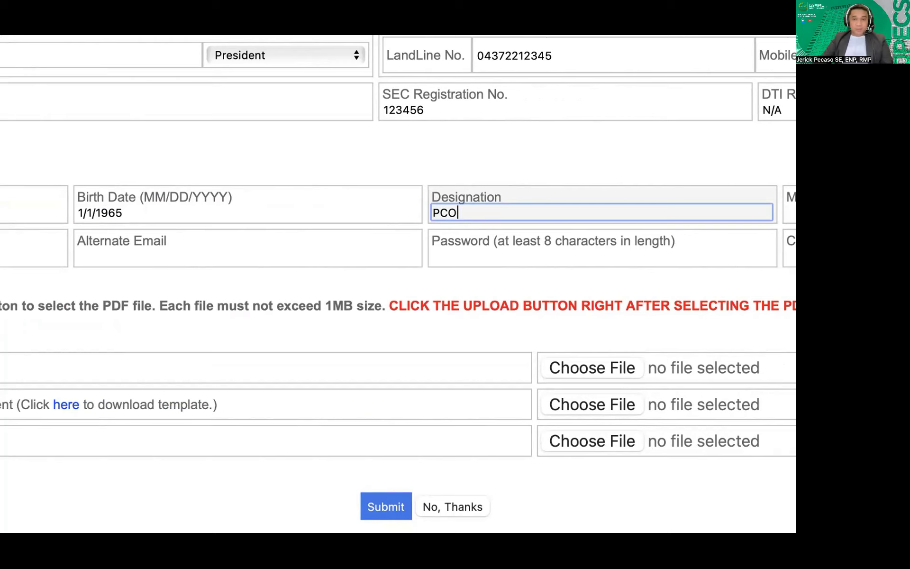
scroll(449, 209, "right", 7)
left_click(603, 216)
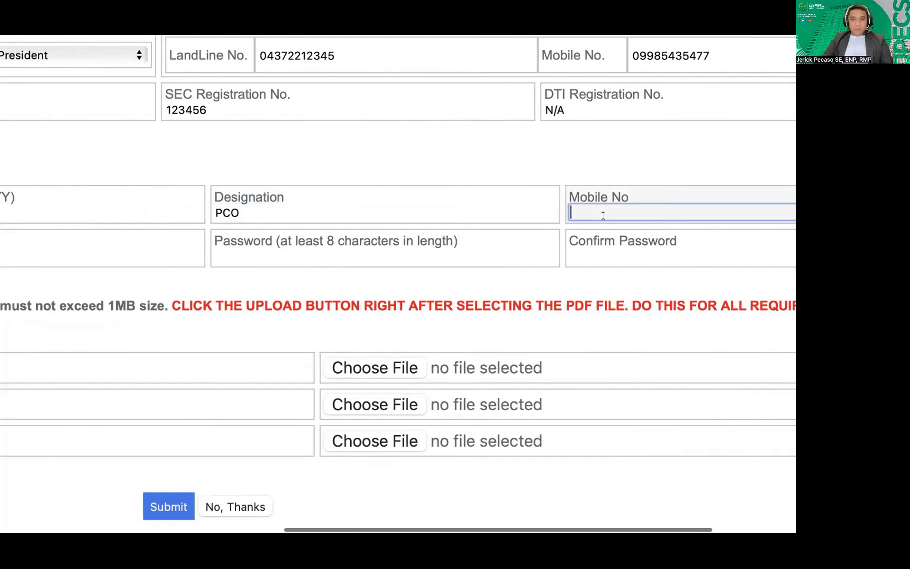
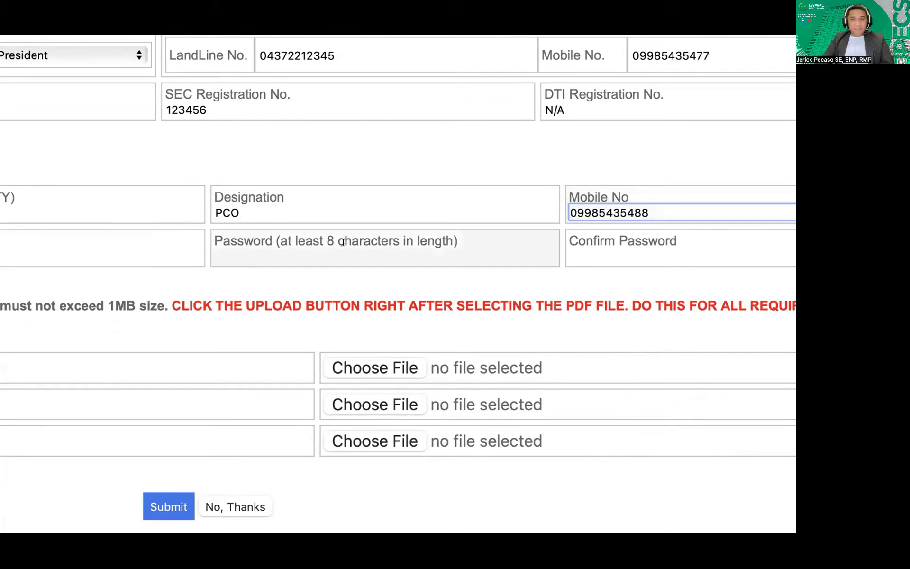
scroll(351, 242, "left", 10)
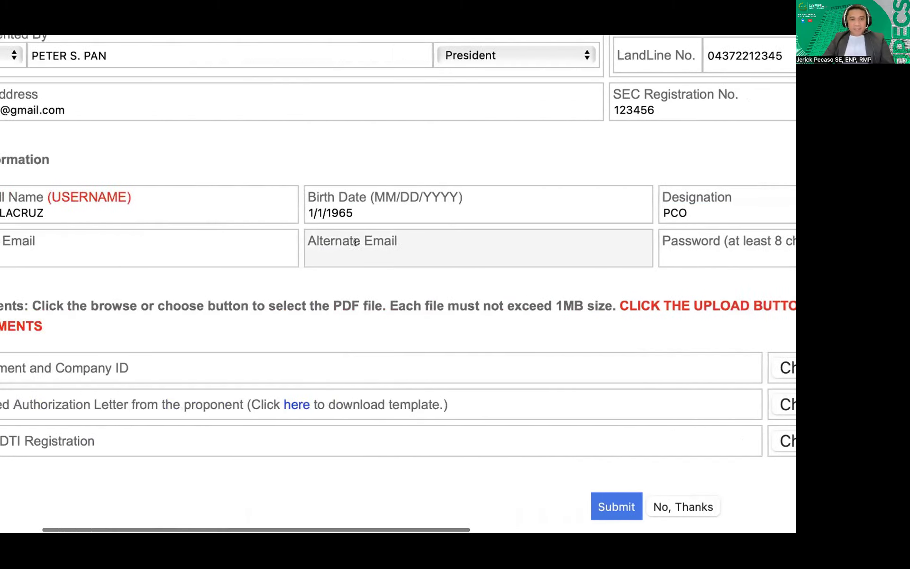
left_click(98, 257)
Finish the primary e-mail's gmail.com domain and add a yahoo.com alternate e-mail address
scroll(408, 280, "up", 1)
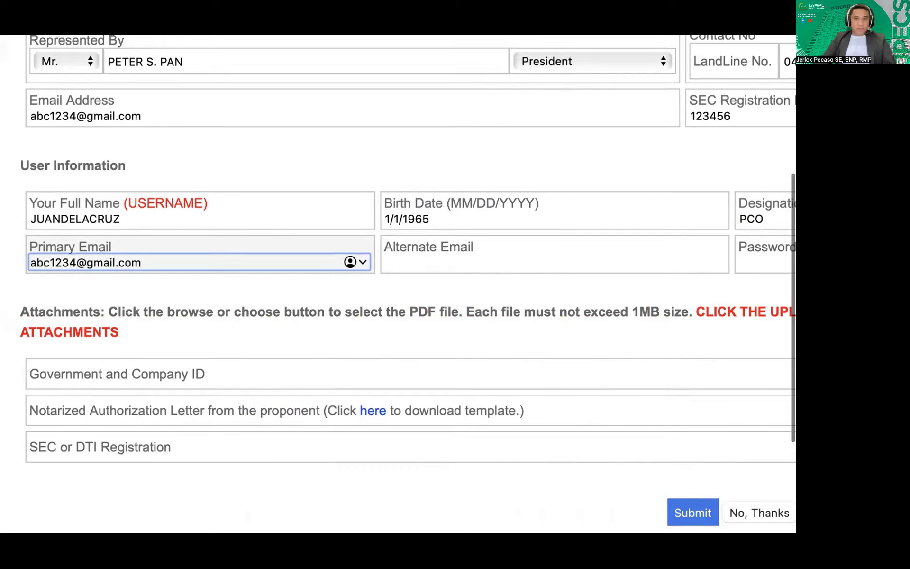
scroll(201, 283, "up", 2)
left_click(417, 294)
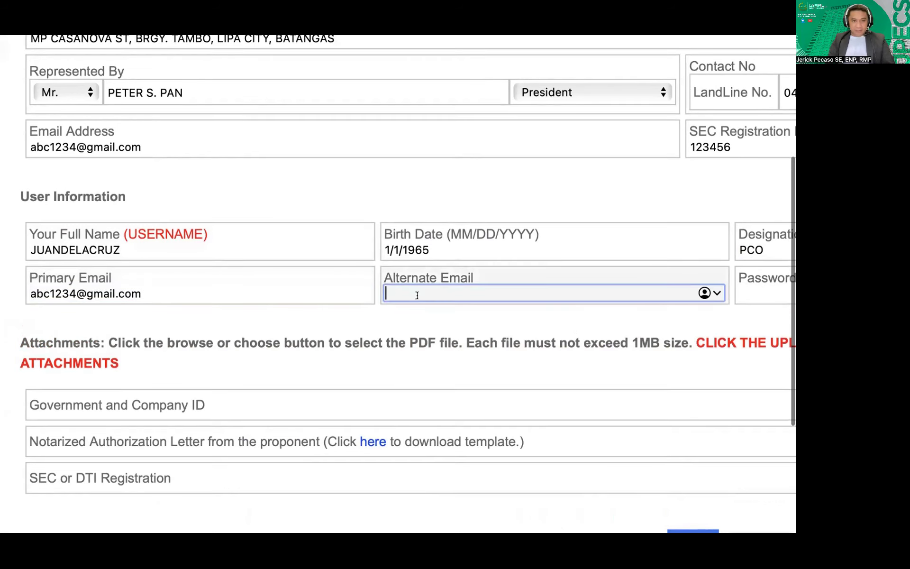
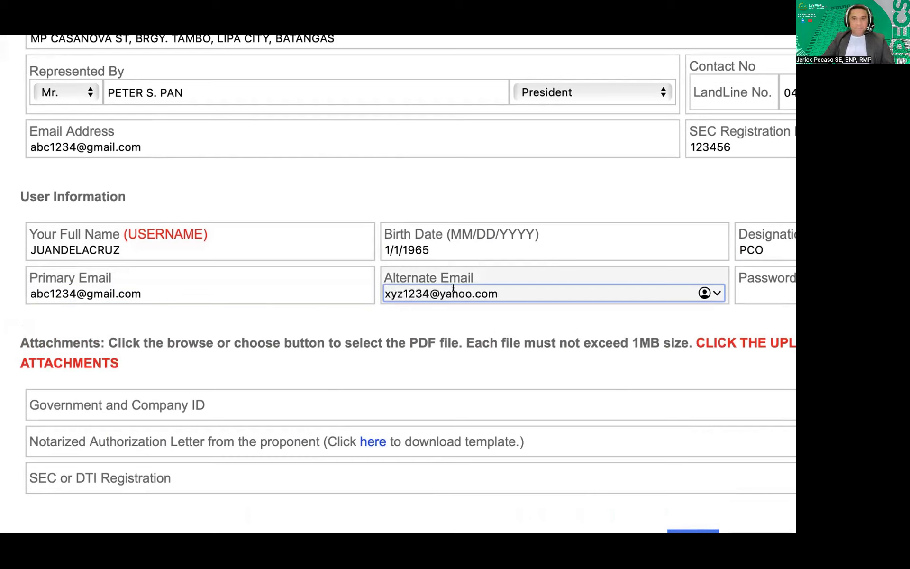
scroll(553, 280, "right", 5)
scroll(553, 277, "right", 5)
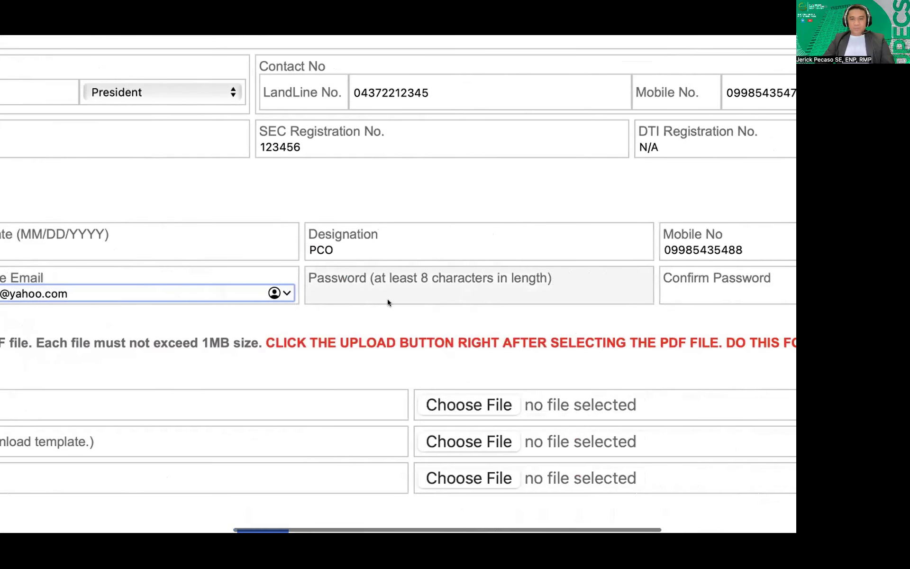
scroll(379, 295, "right", 3)
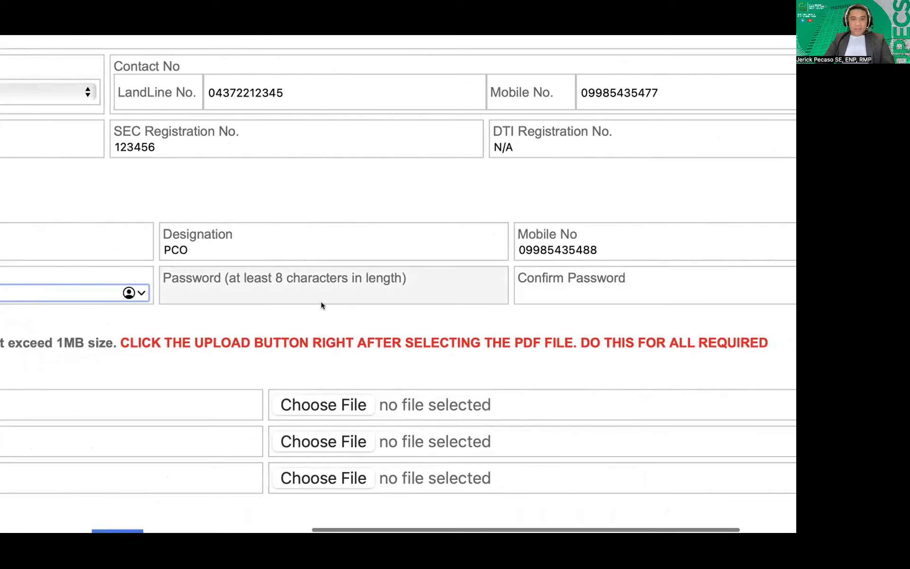
scroll(564, 303, "right", 2)
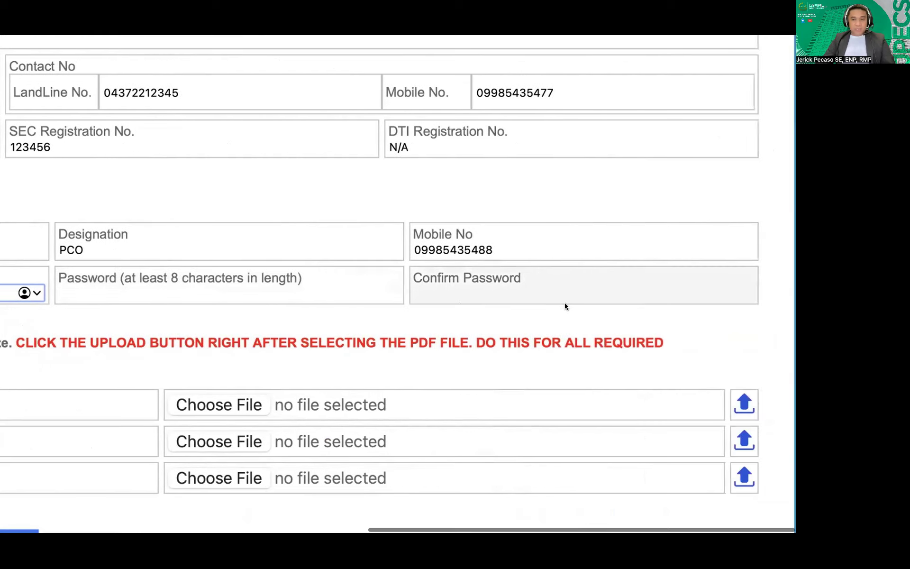
scroll(218, 355, "left", 10)
scroll(300, 357, "left", 2)
scroll(300, 356, "down", 3)
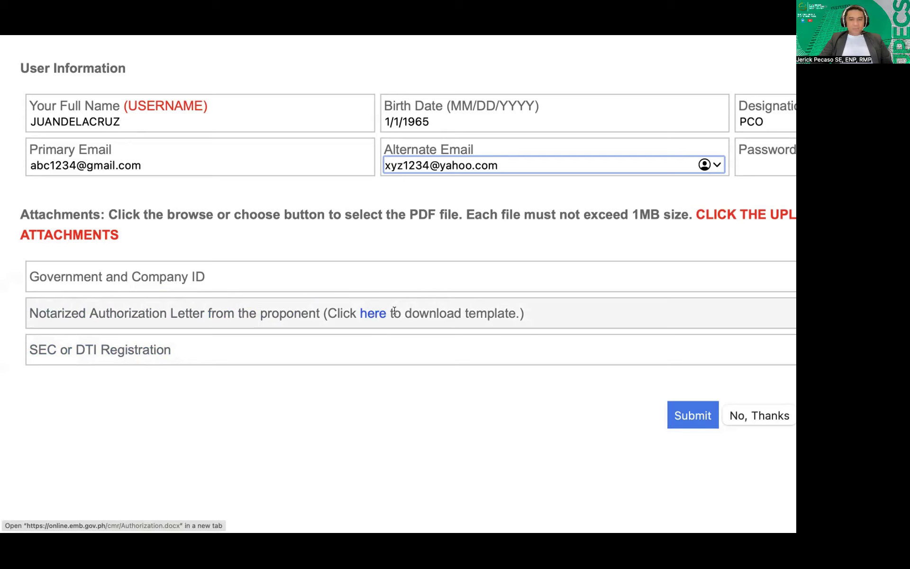
Download the Notarized Authorization Letter template from its 'here' link and allow the download
scroll(395, 314, "right", 5)
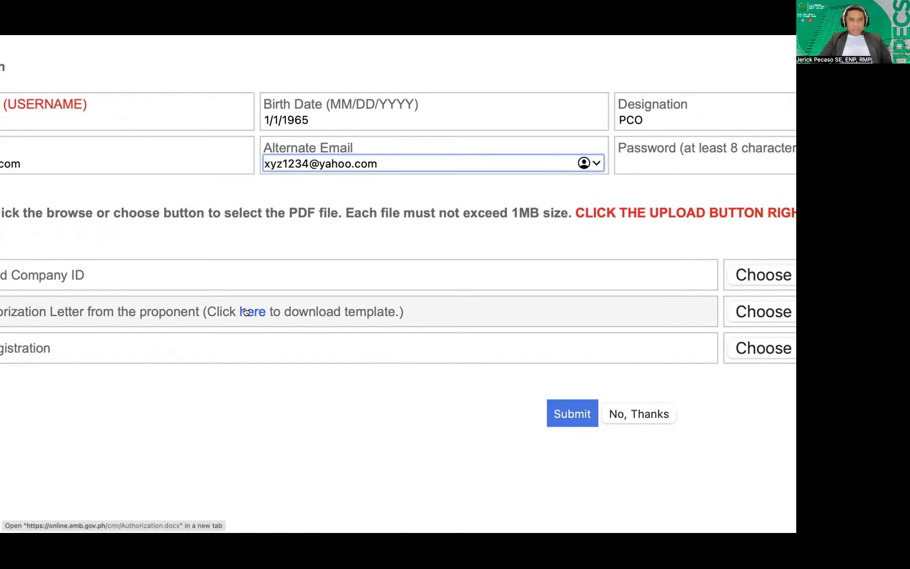
scroll(247, 312, "left", 5)
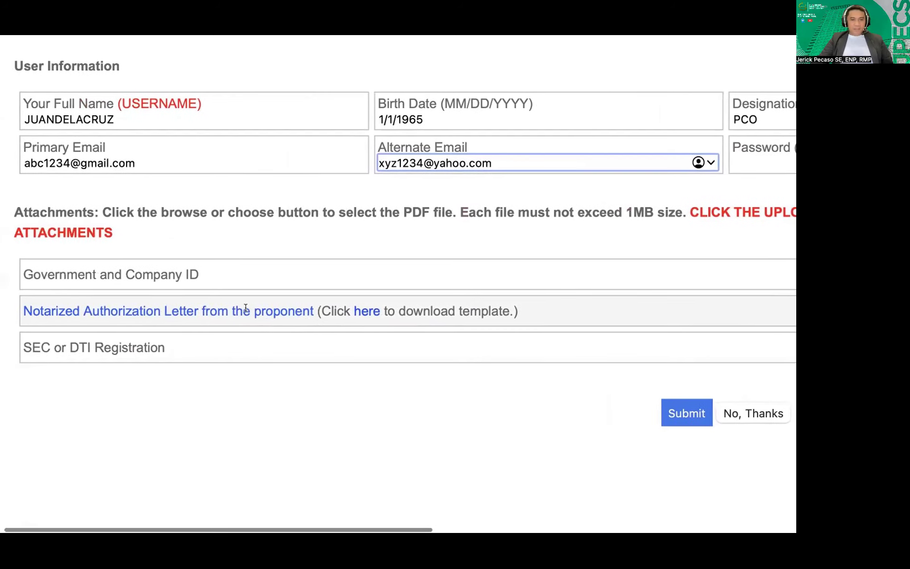
scroll(335, 313, "right", 1)
scroll(335, 312, "left", 1)
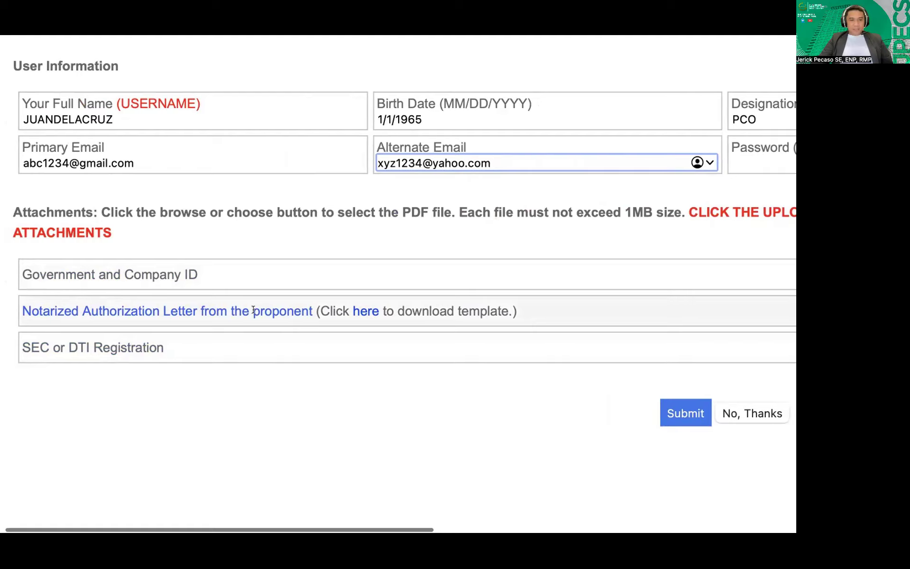
scroll(256, 309, "right", 20)
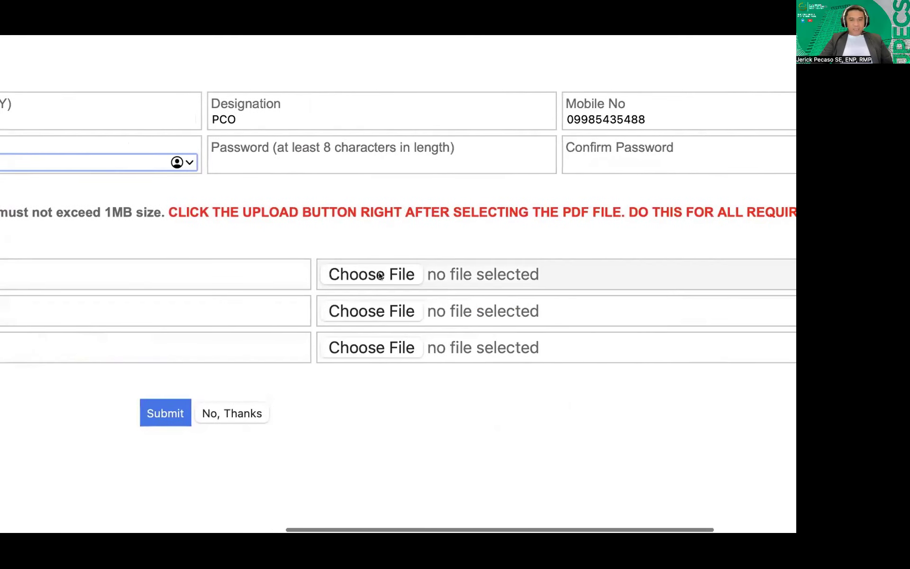
scroll(382, 275, "right", 5)
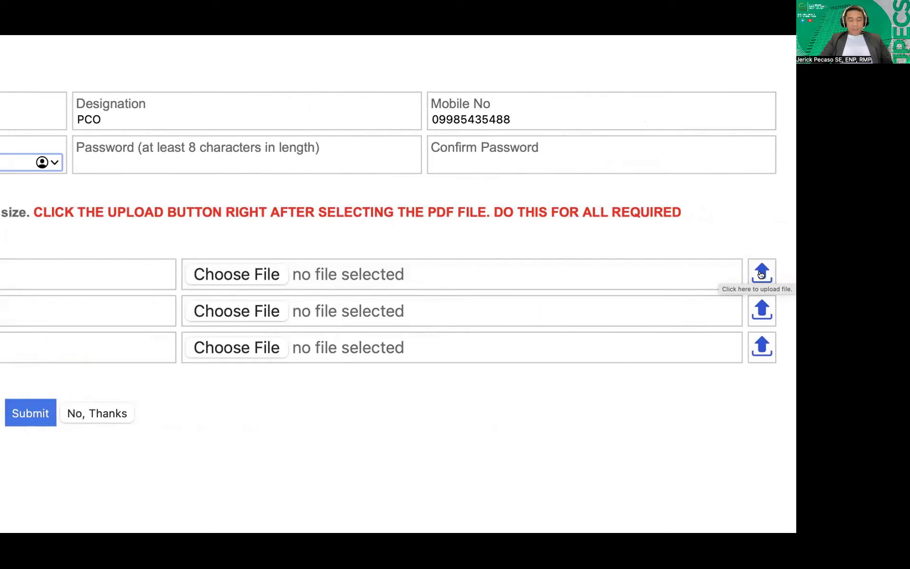
scroll(213, 236, "left", 15)
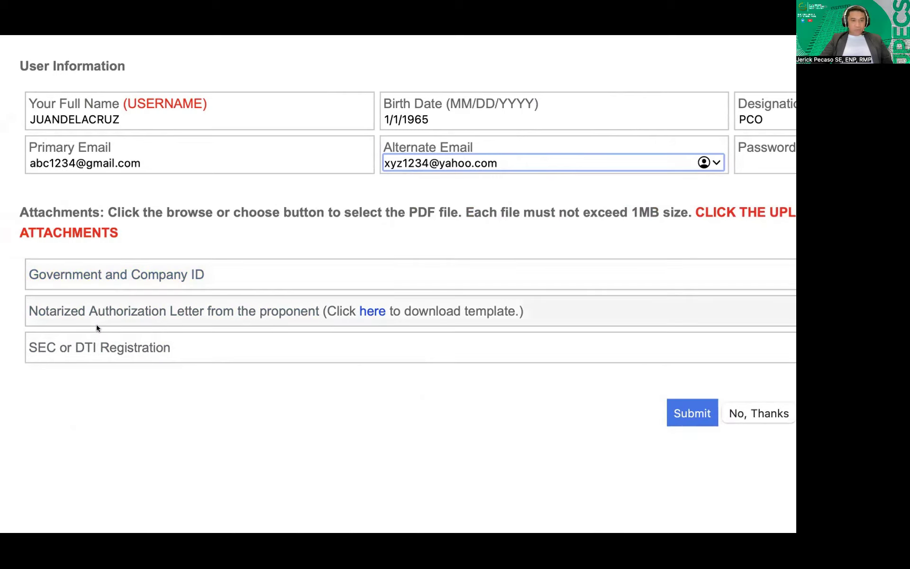
left_click(380, 310)
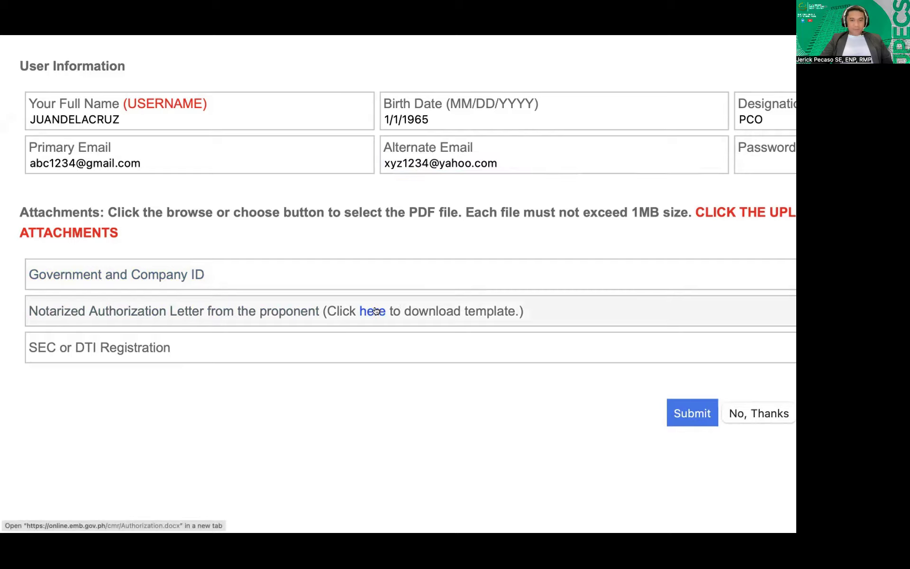
left_click(495, 319)
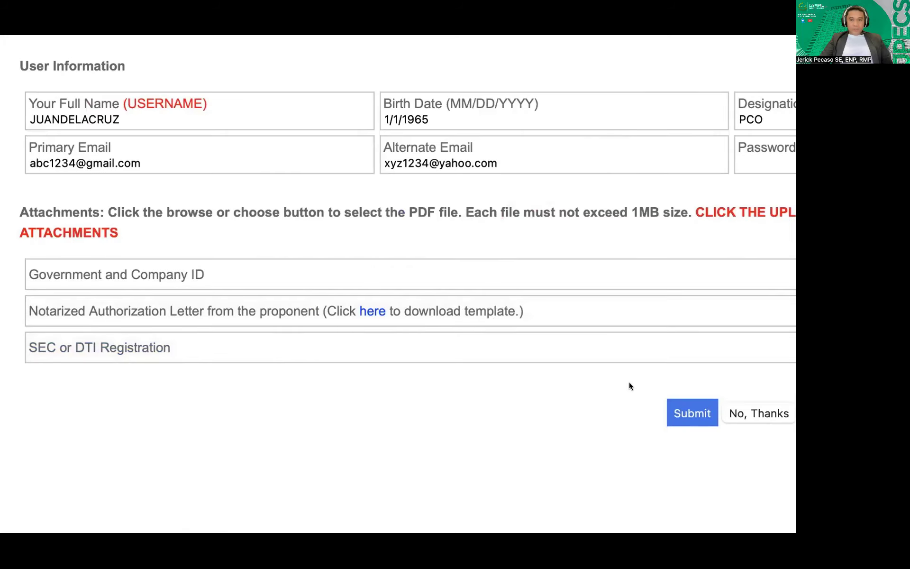
scroll(491, 375, "up", 10)
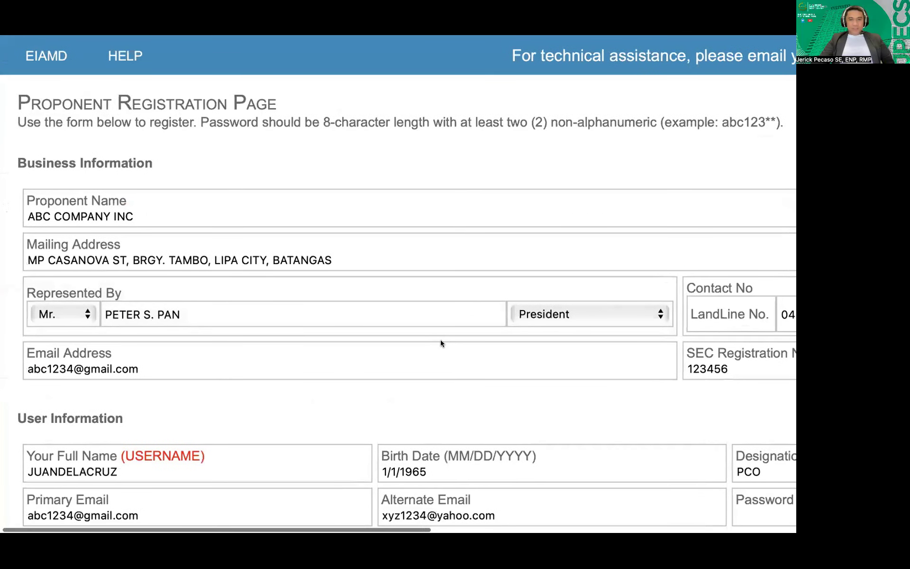
scroll(441, 342, "down", 5)
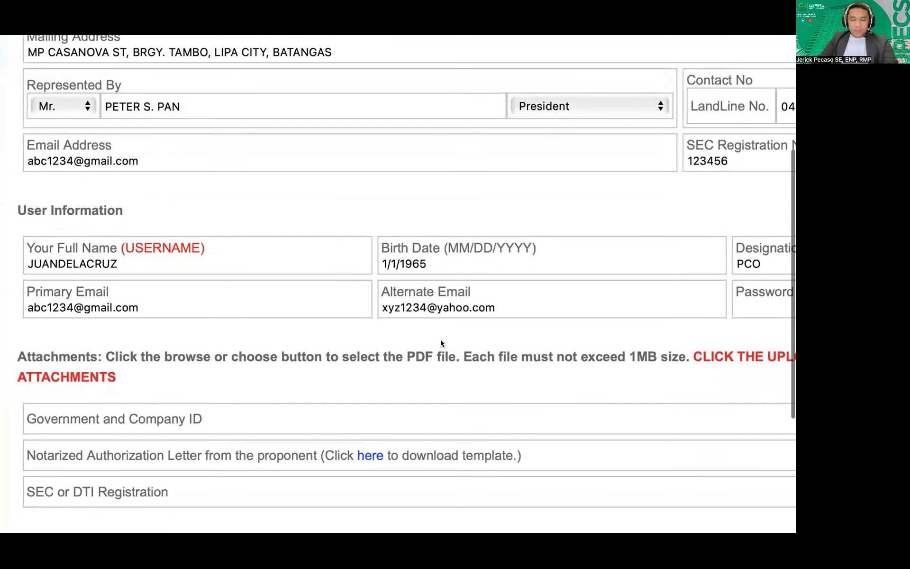
scroll(441, 341, "down", 4)
scroll(441, 341, "right", 2)
scroll(440, 340, "up", 4)
scroll(441, 340, "left", 1)
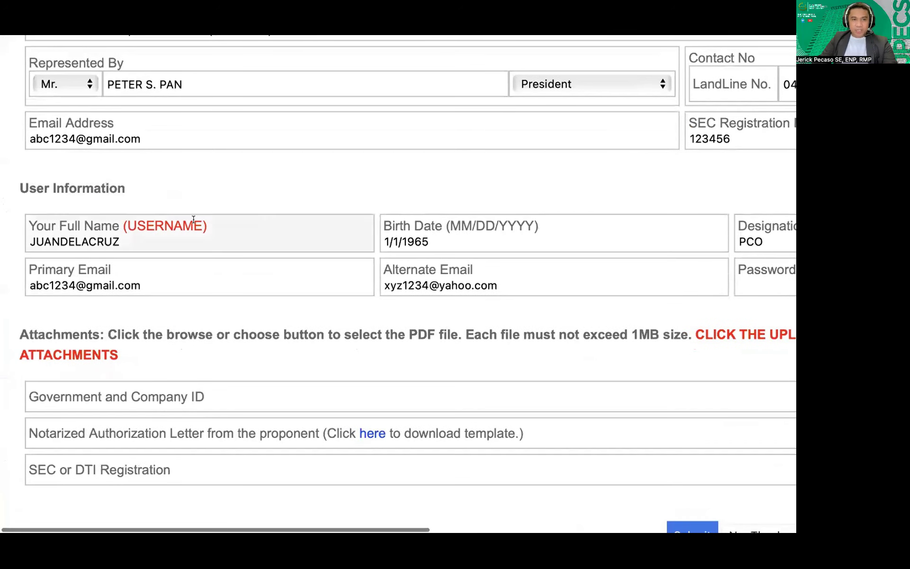
scroll(667, 300, "right", 4)
scroll(325, 310, "down", 4)
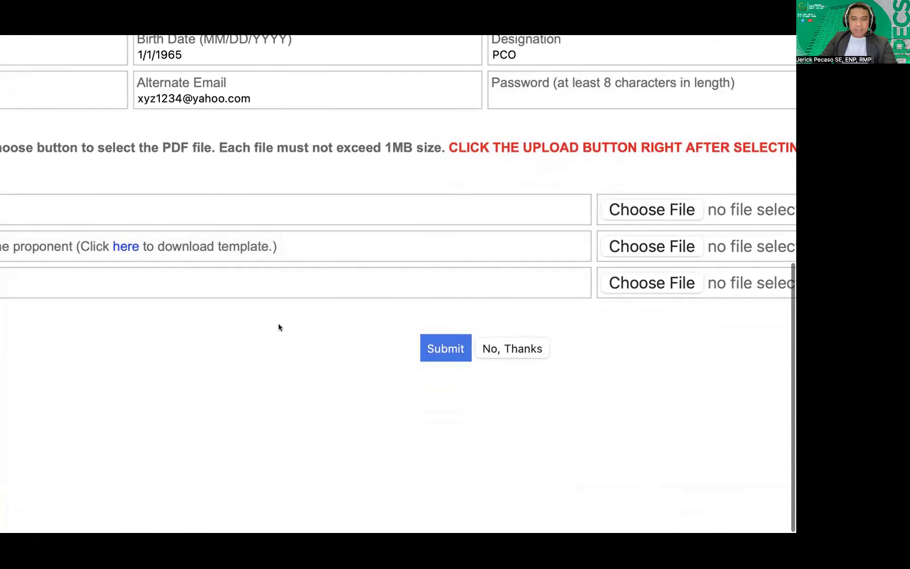
scroll(144, 297, "up", 7)
scroll(147, 297, "left", 5)
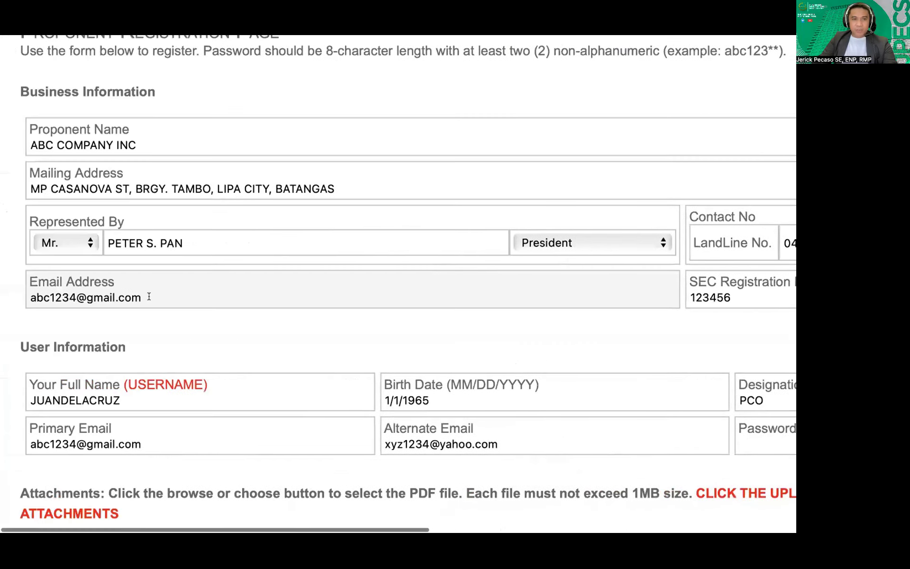
scroll(149, 297, "down", 2)
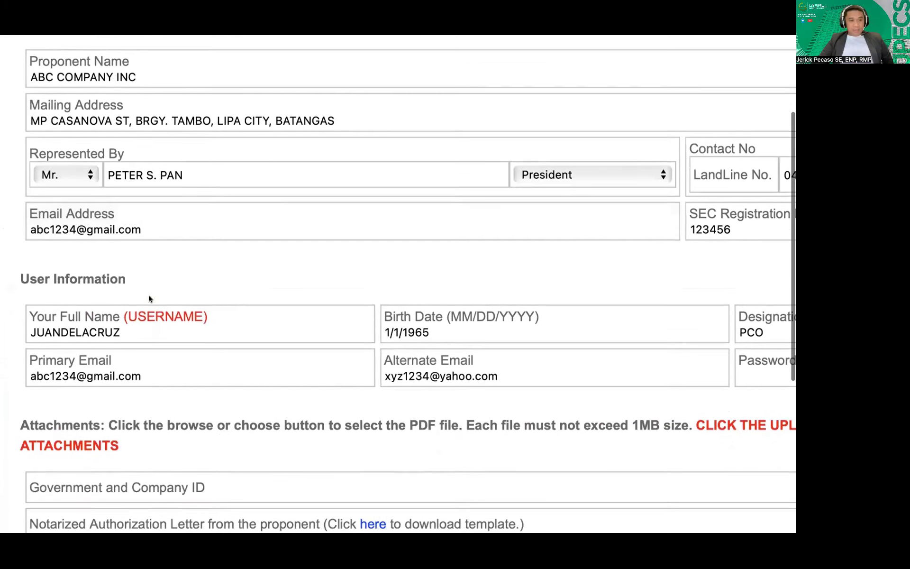